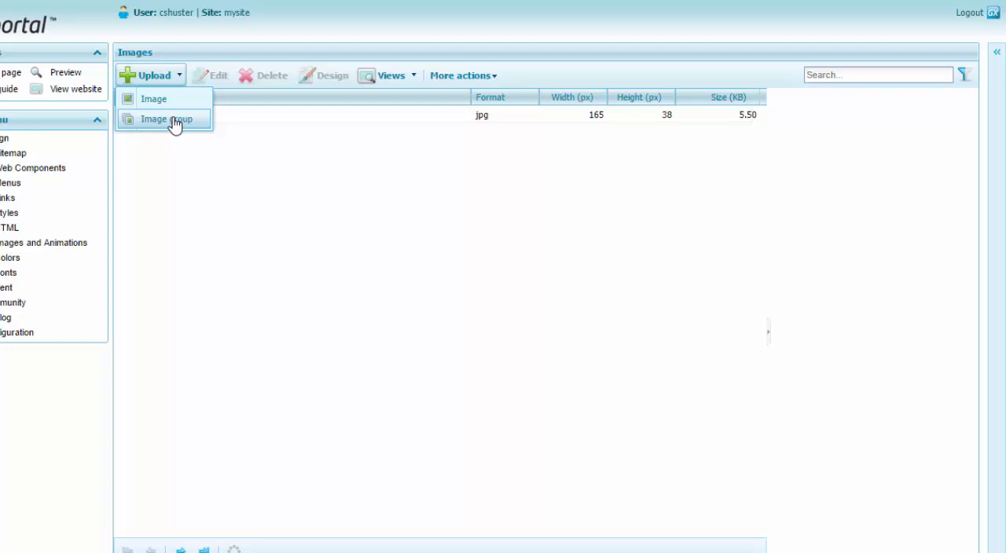
# Start an image group upload and add all the files from the Design > Slider folder
pyautogui.click(174, 126)
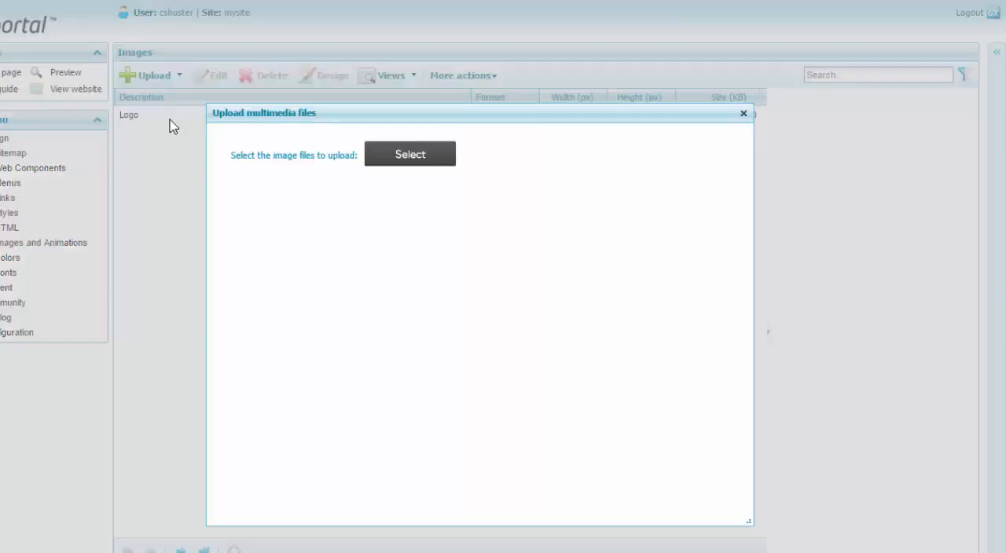
pyautogui.click(409, 157)
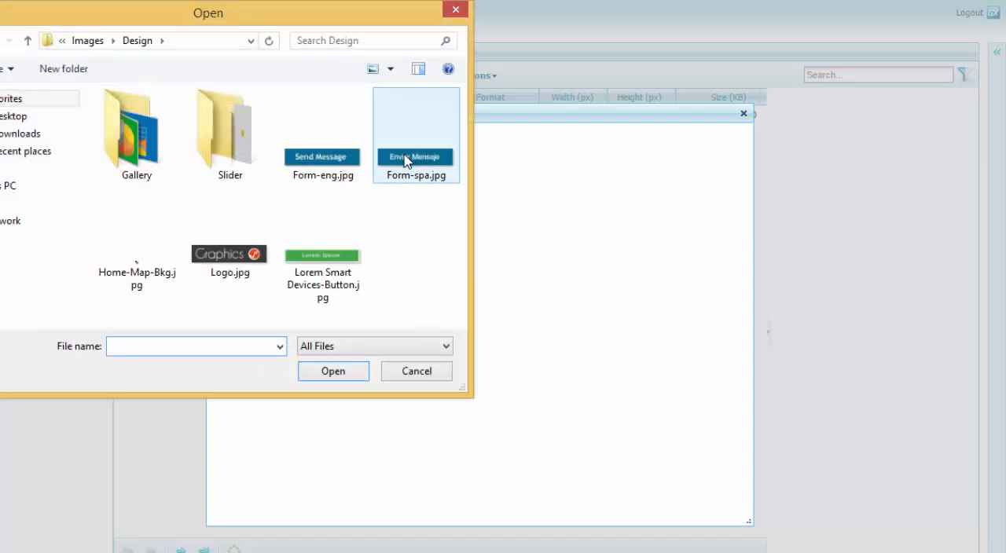
pyautogui.click(242, 154)
pyautogui.doubleClick(242, 154)
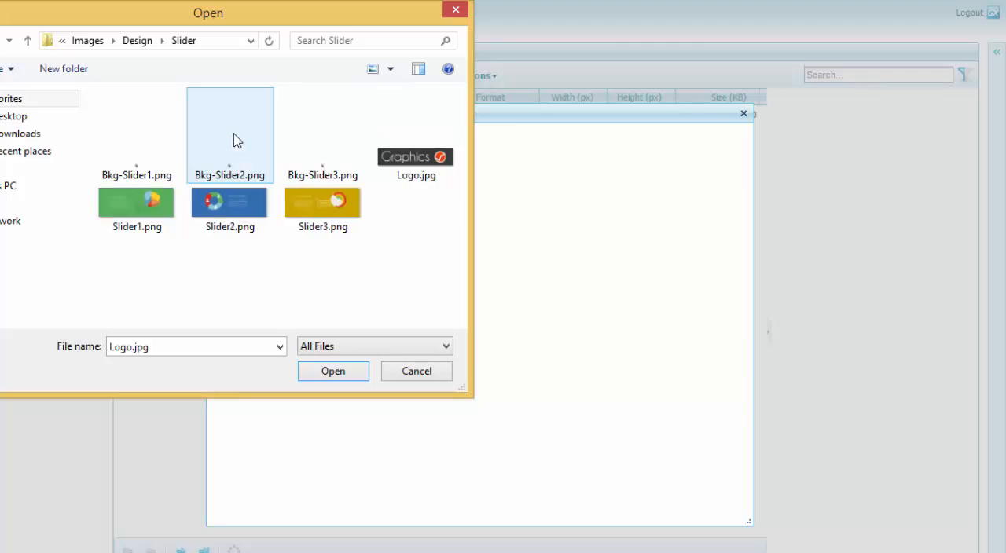
pyautogui.click(154, 157)
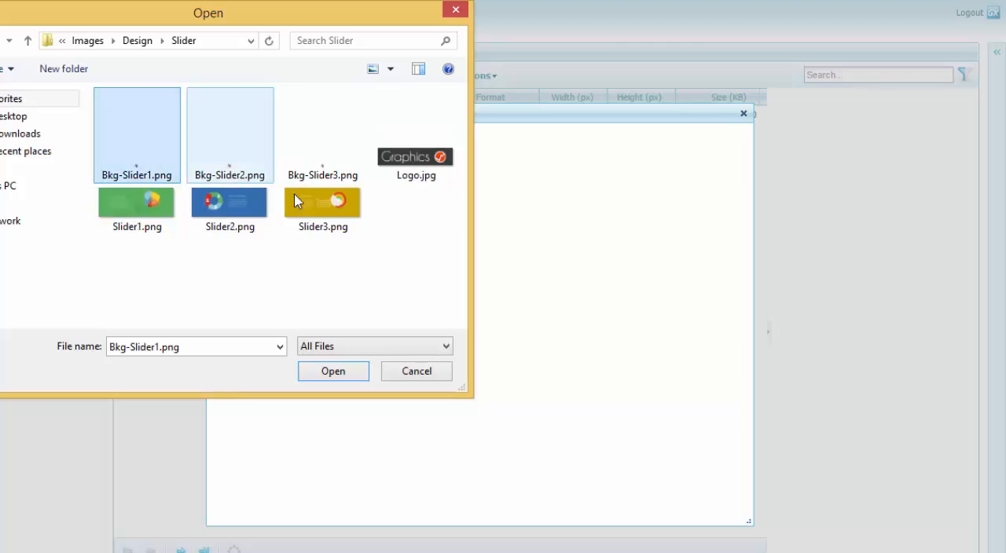
pyautogui.keyDown('shift'); pyautogui.click(320, 203); pyautogui.keyUp('shift')
pyautogui.click(342, 372)
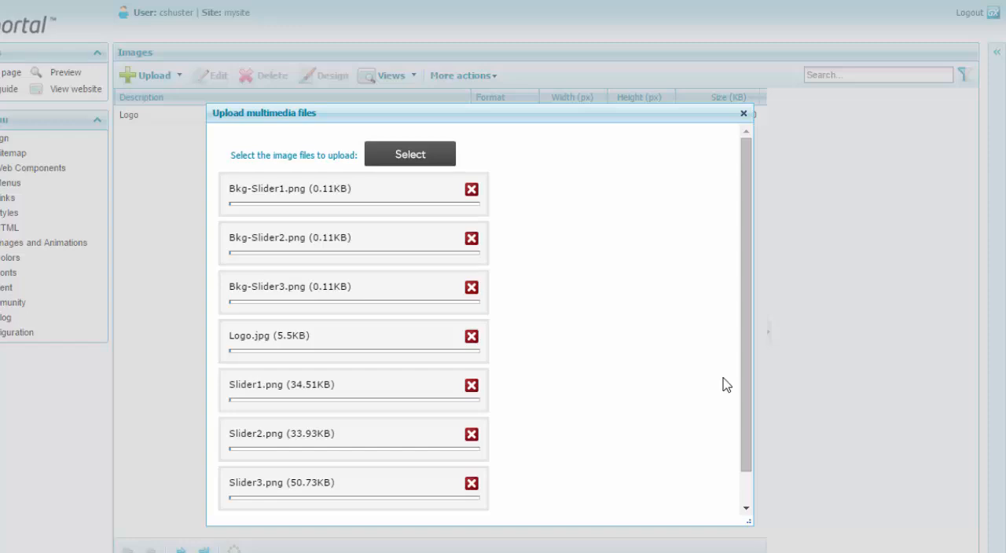
# Remove Logo.jpg from the upload list and upload the remaining slider and background images
pyautogui.scroll(-1, 723, 346)
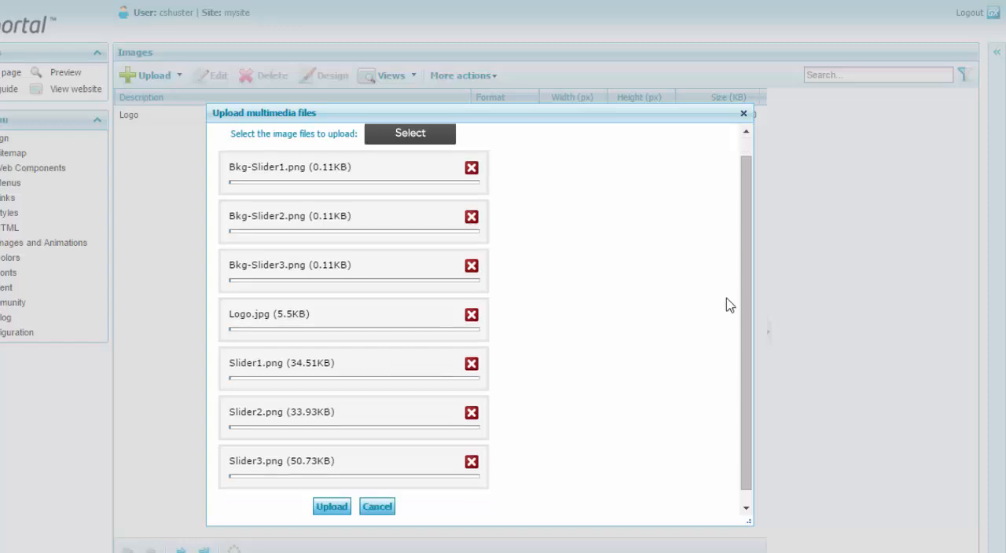
pyautogui.click(473, 318)
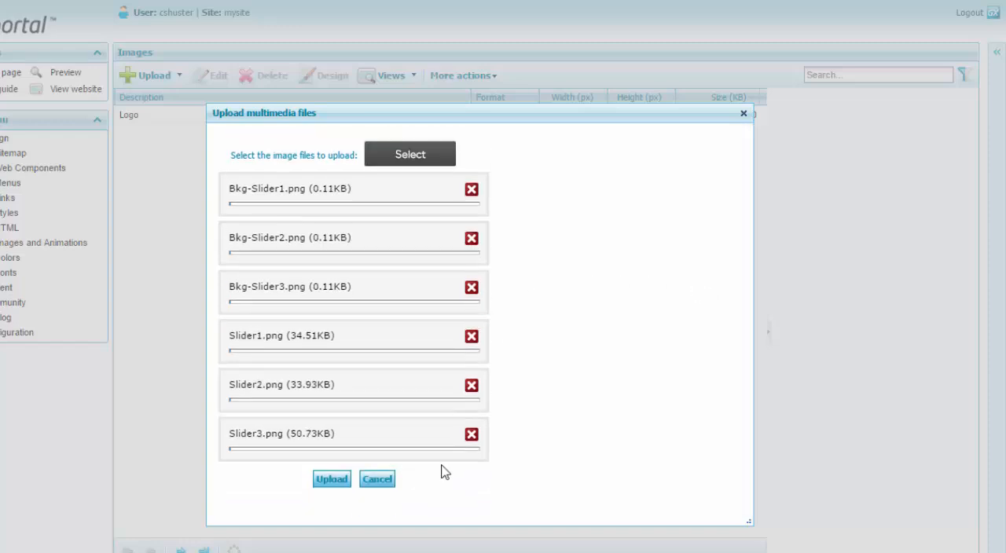
pyautogui.click(332, 479)
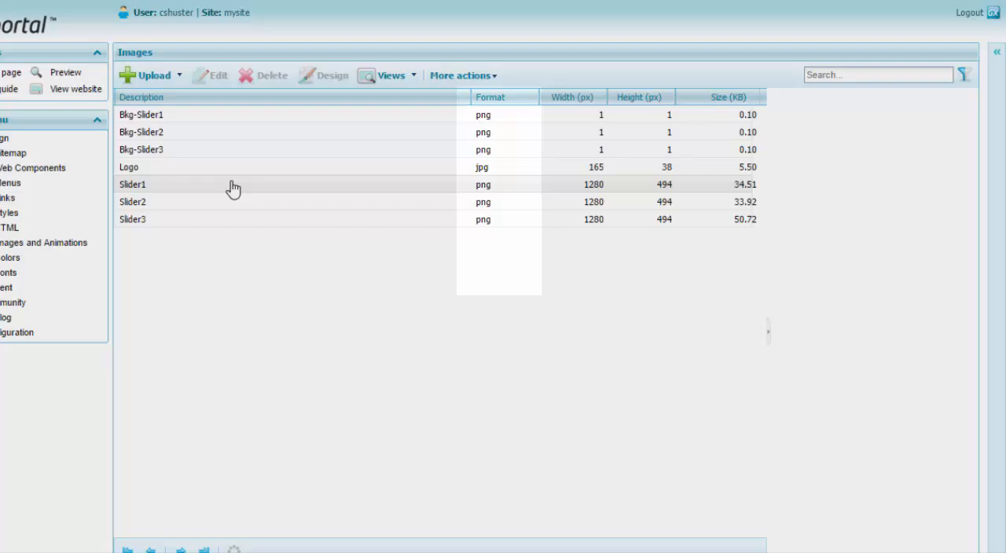
# Preview the Slider1, Slider2 and Slider3 images and review the additional actions offered for an image
pyautogui.click(234, 186)
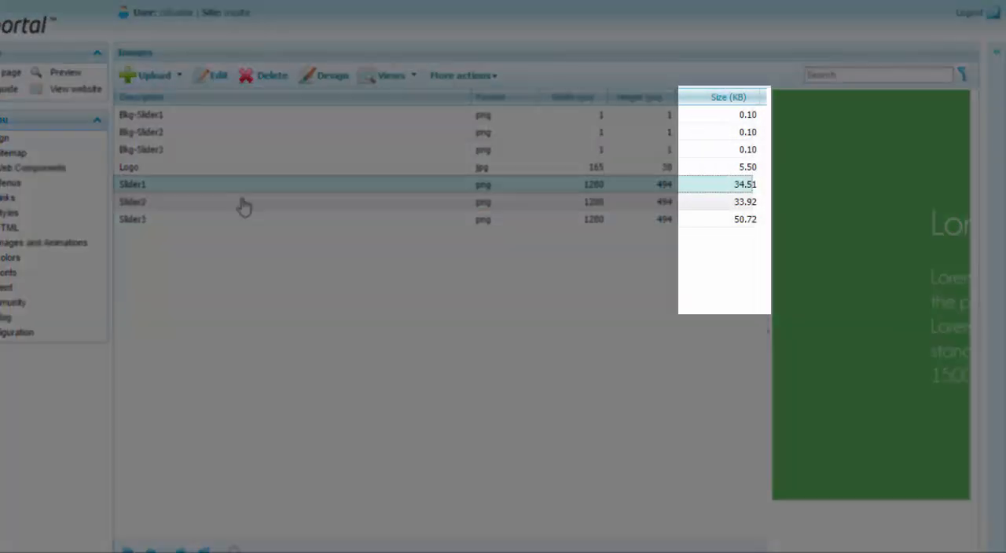
pyautogui.click(243, 204)
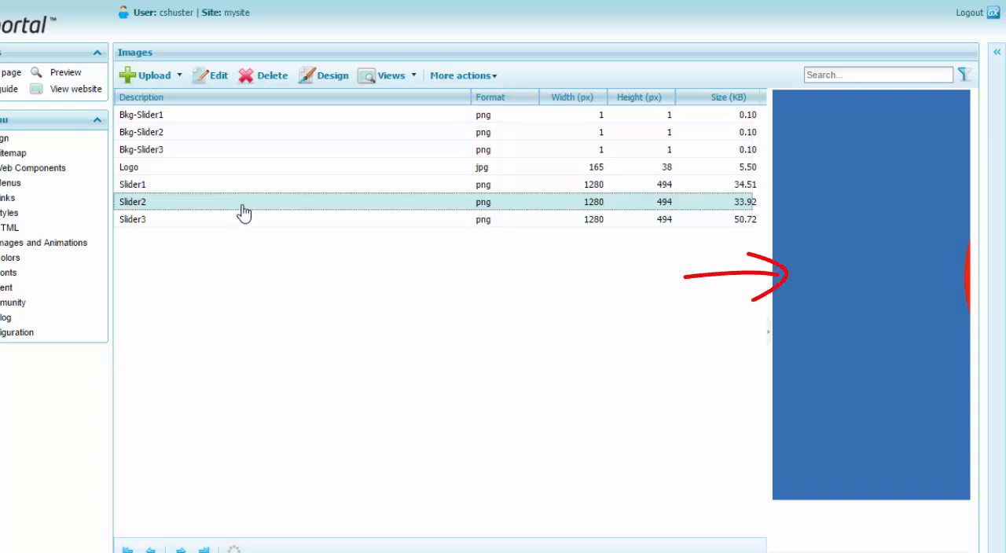
pyautogui.click(196, 220)
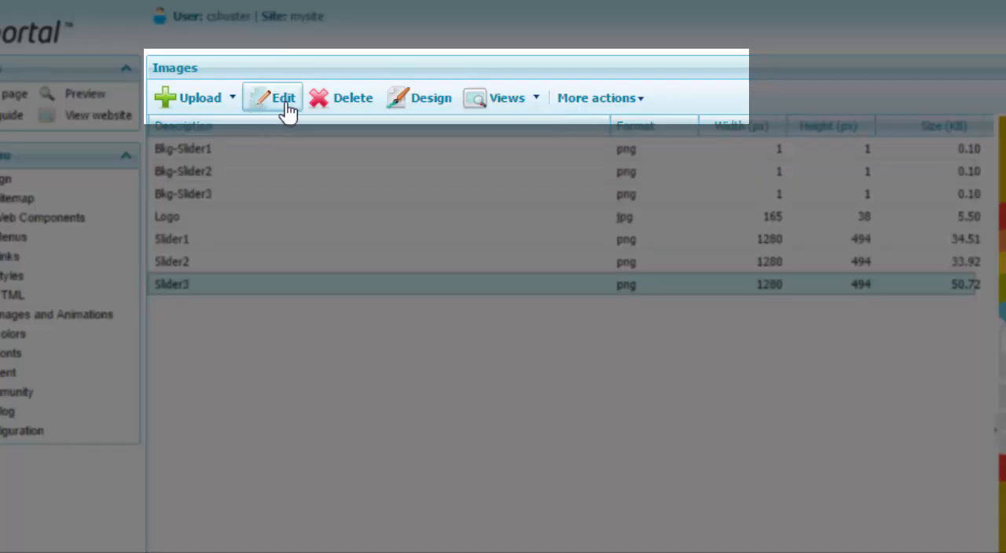
pyautogui.click(606, 101)
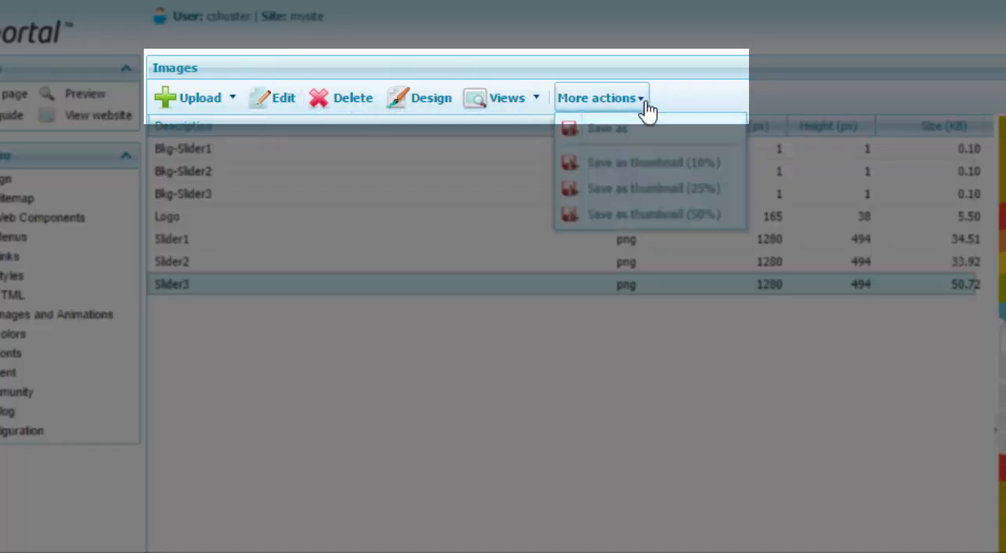
pyautogui.click(424, 380)
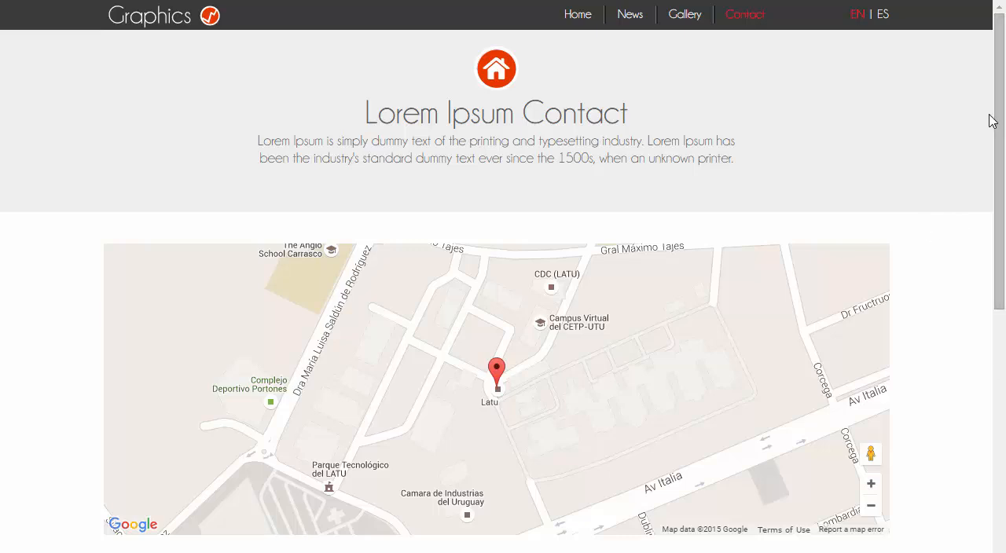
# Examine the contact form's send button on the website's Contact page in English and in Spanish
pyautogui.moveTo(997, 120); pyautogui.dragTo(998, 338)
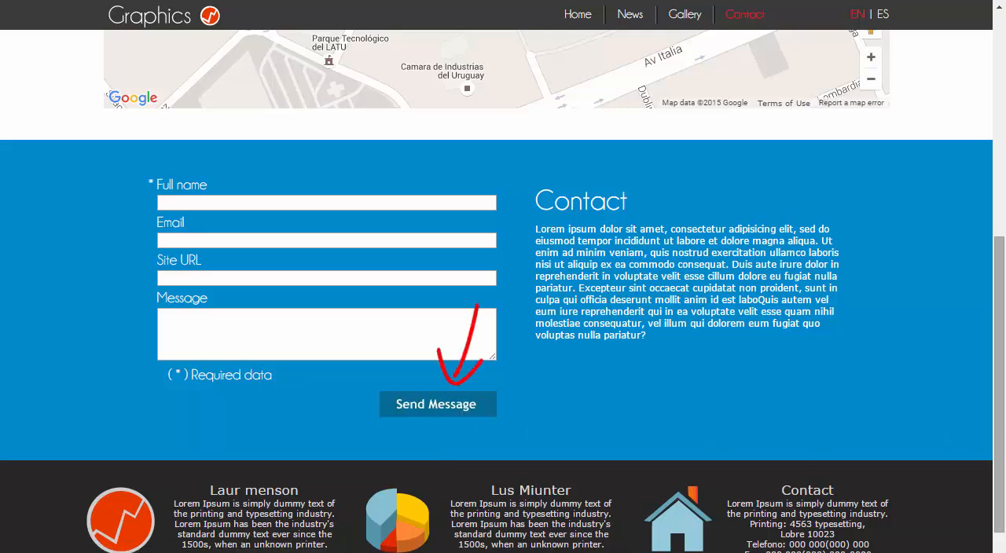
pyautogui.scroll(1, 885, 32)
pyautogui.click(882, 15)
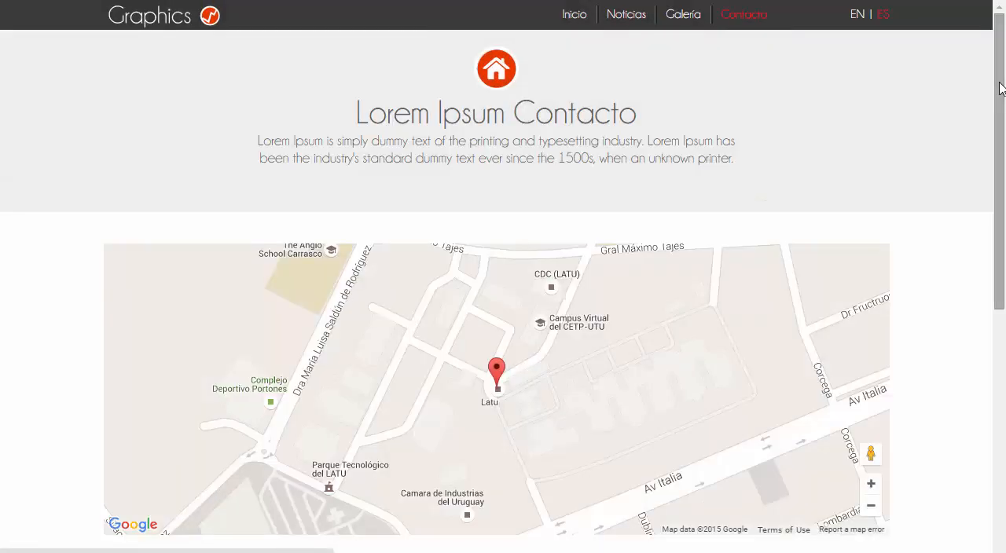
pyautogui.moveTo(1001, 88); pyautogui.dragTo(1004, 273)
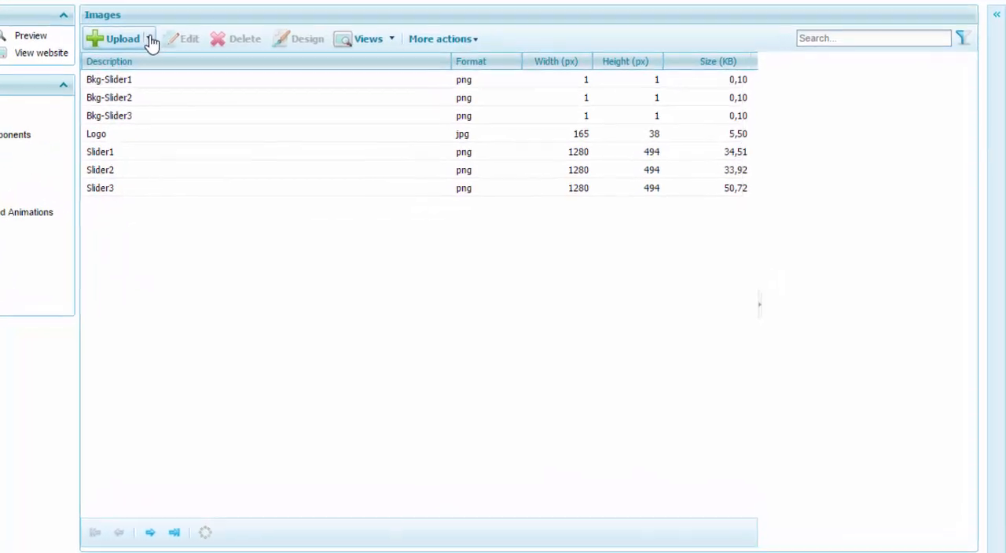
# Start a single image upload and set the image to change with language
pyautogui.click(151, 41)
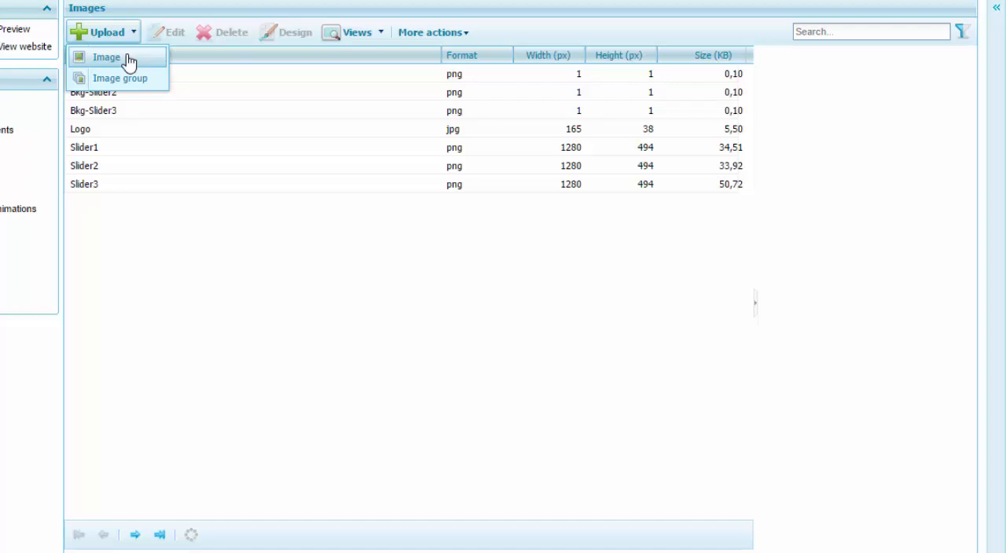
pyautogui.click(128, 59)
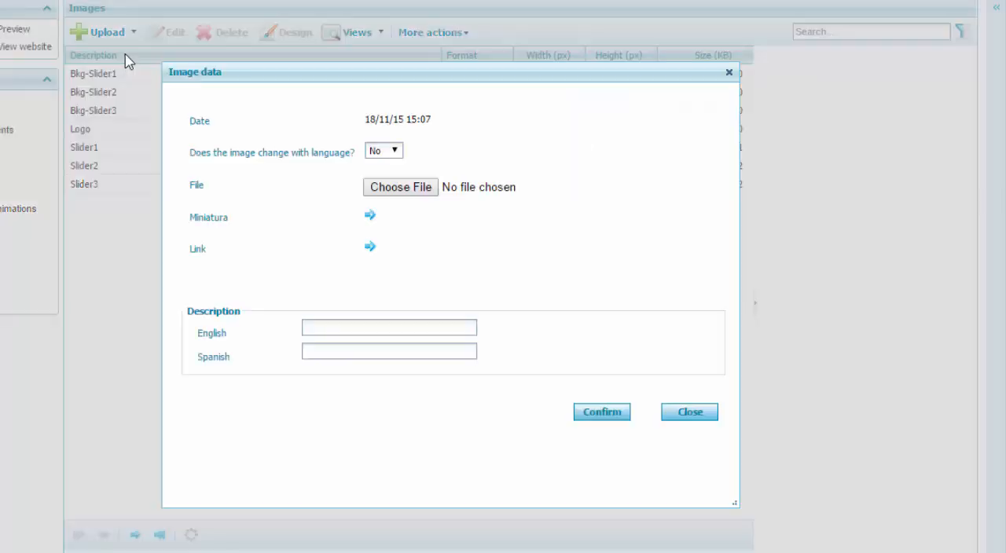
pyautogui.click(383, 150)
pyautogui.click(385, 165)
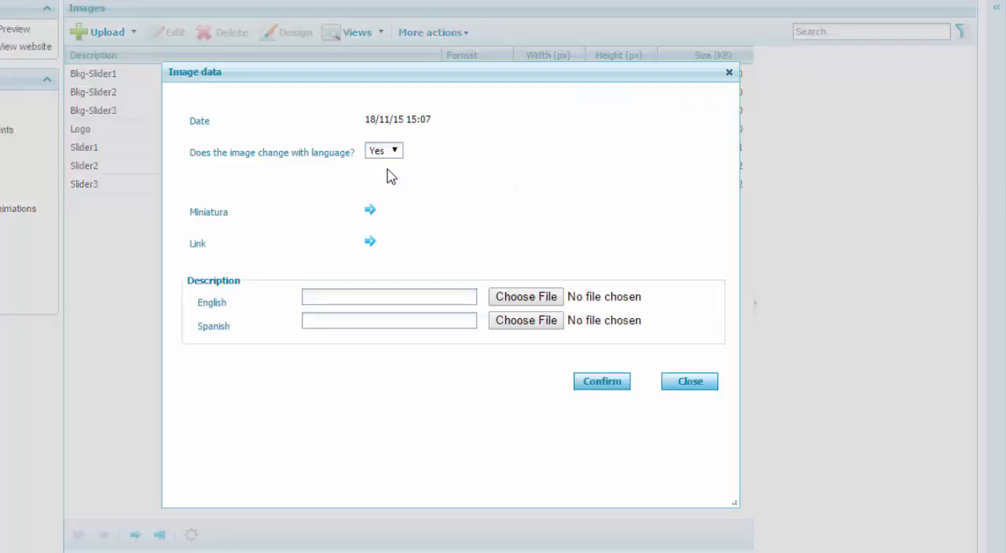
# Assign Form-eng.jpg to English and Form-spa.jpg to Spanish, save the image, and preview it in the image list
pyautogui.click(542, 304)
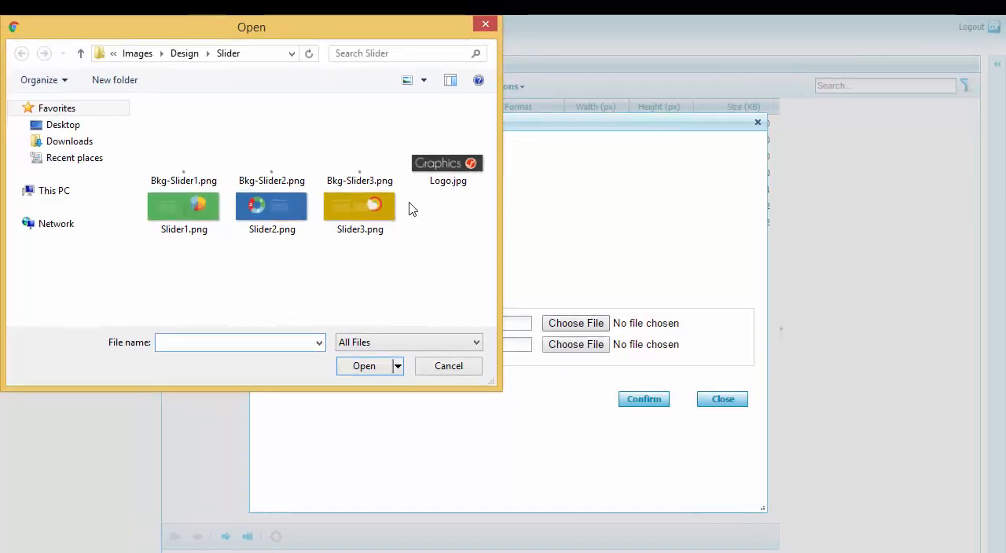
pyautogui.click(95, 2)
pyautogui.doubleClick(360, 169)
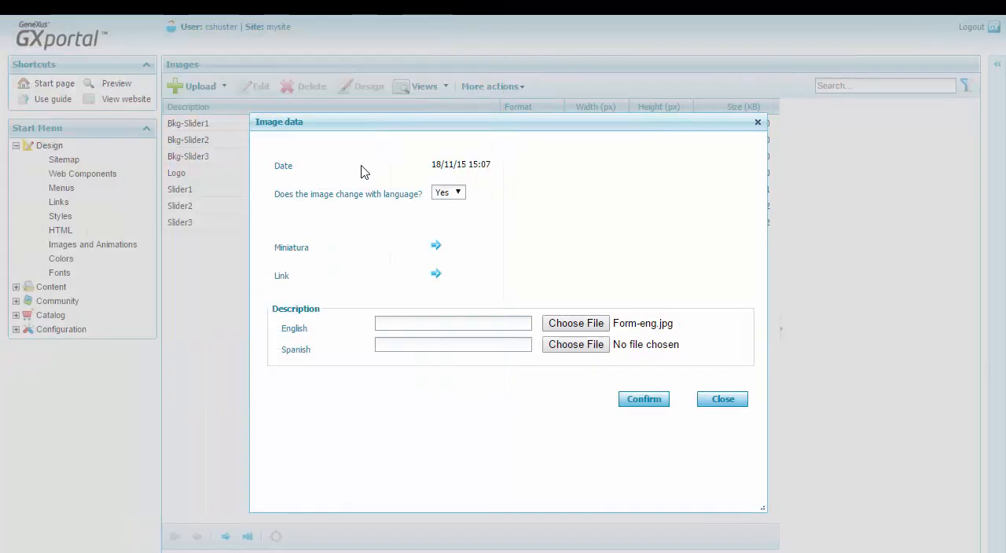
pyautogui.click(556, 344)
pyautogui.doubleClick(454, 178)
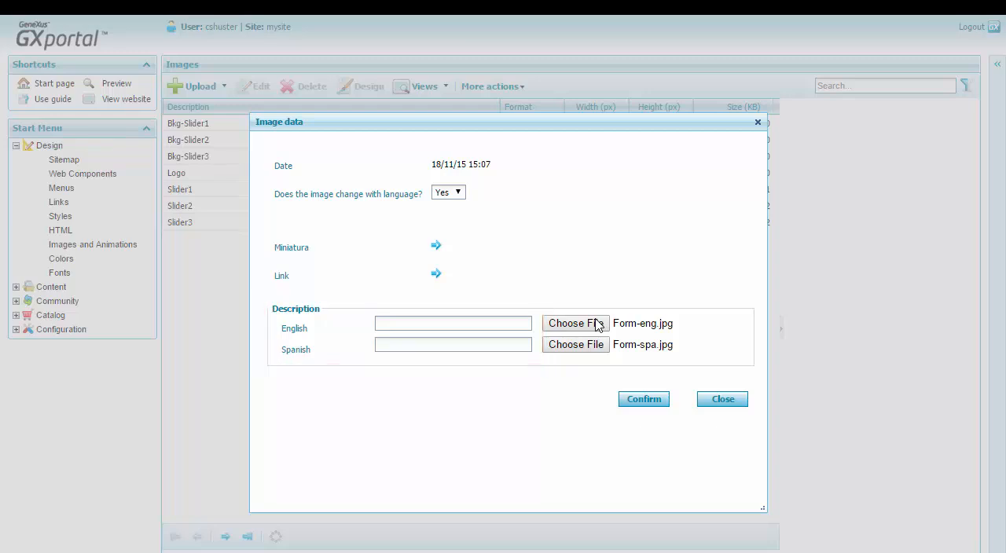
pyautogui.click(644, 401)
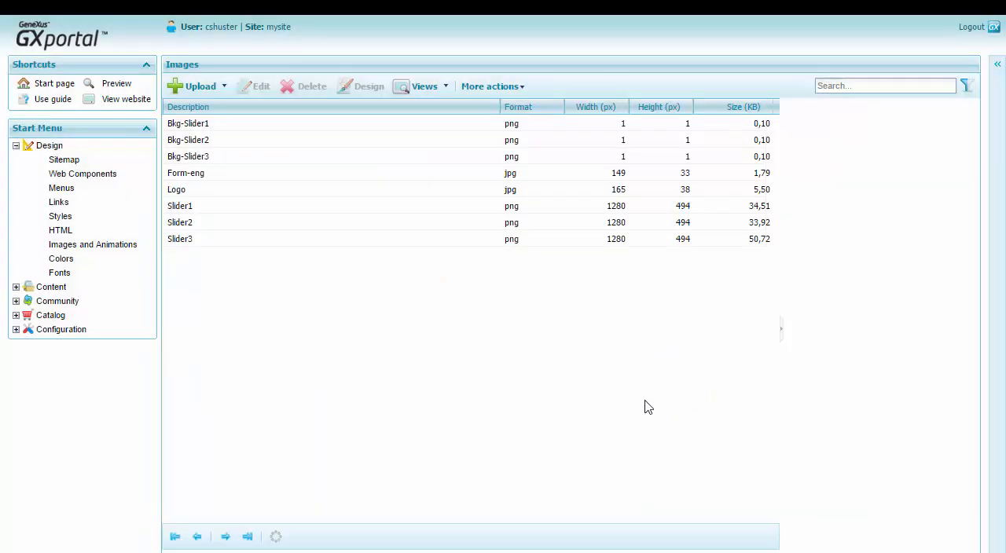
pyautogui.click(228, 179)
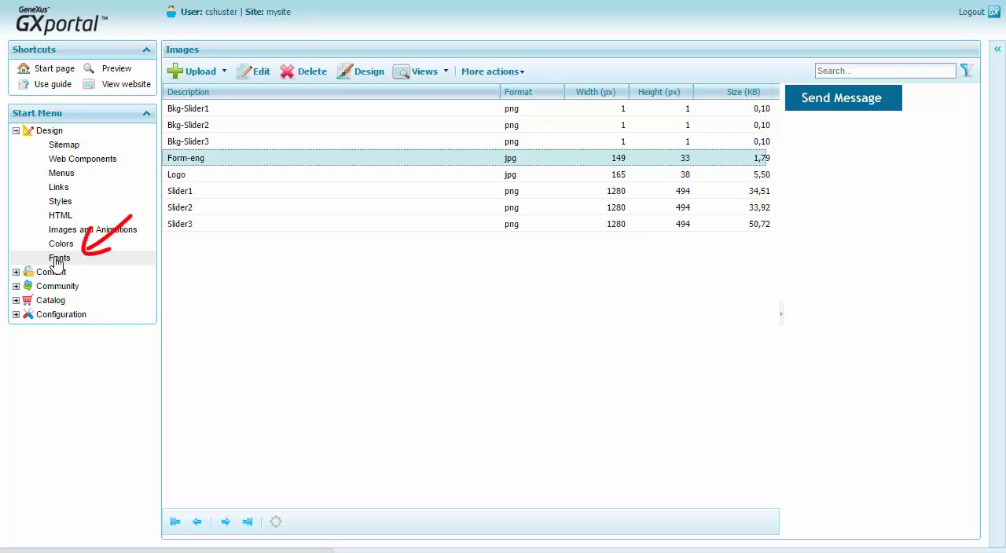
# Create a new font of type Web Fonts with the name Champagne
pyautogui.click(57, 259)
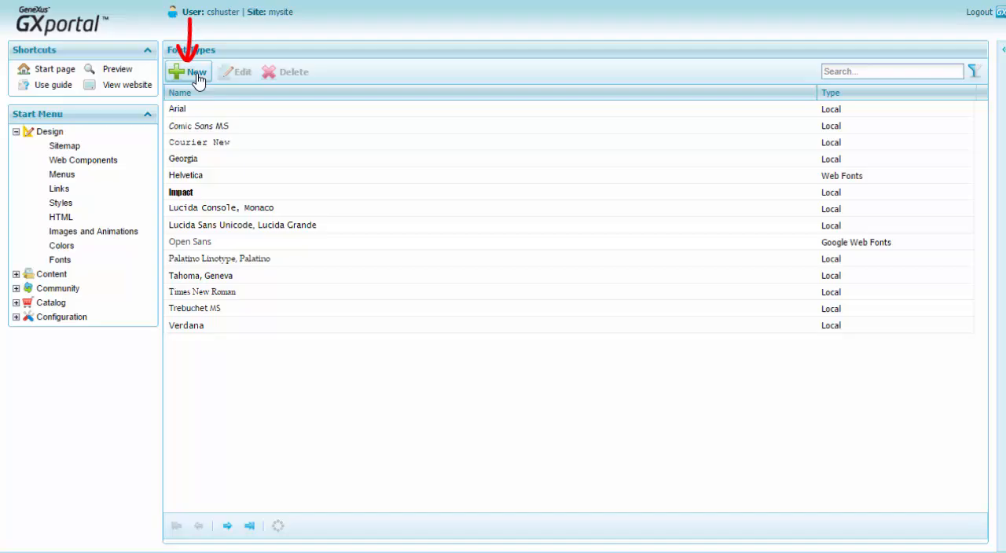
pyautogui.click(192, 72)
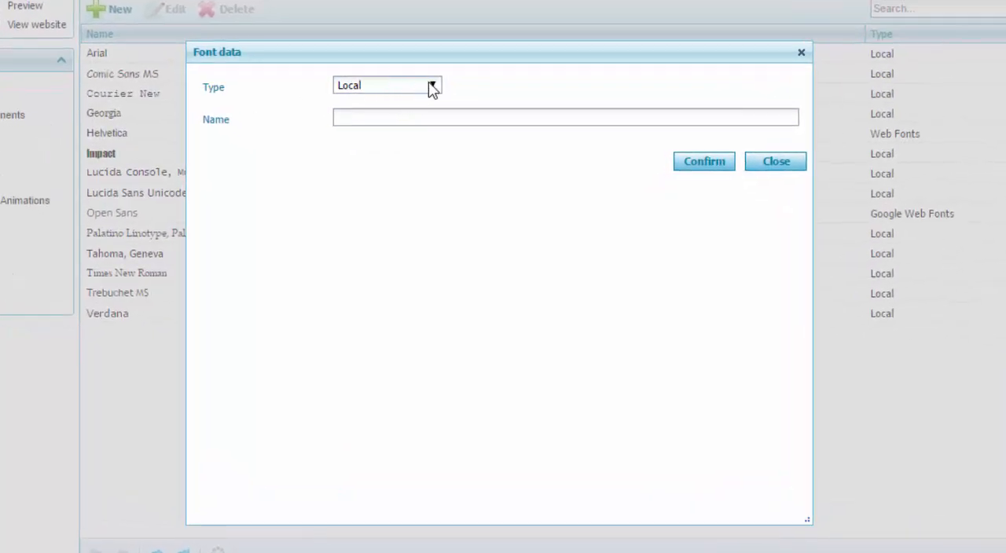
pyautogui.click(432, 86)
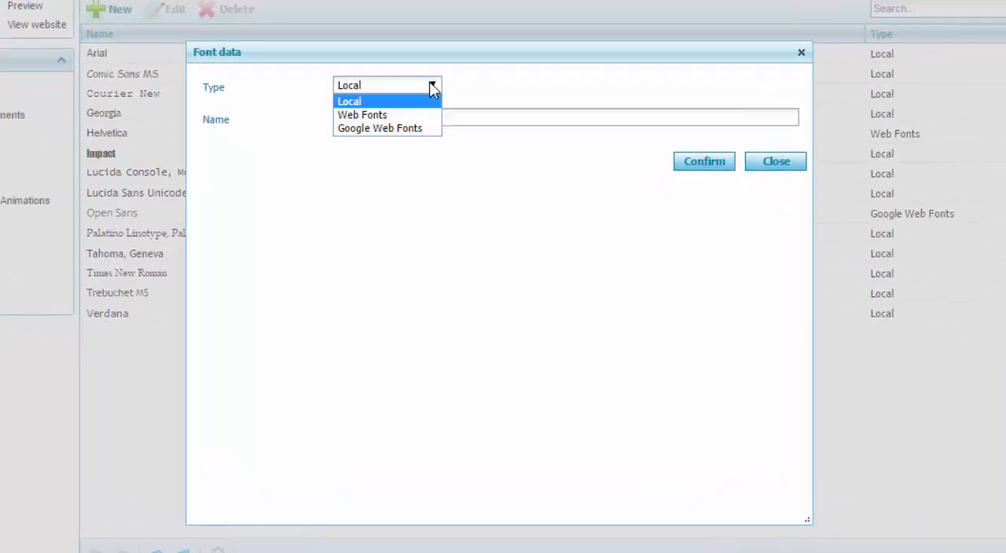
pyautogui.click(406, 115)
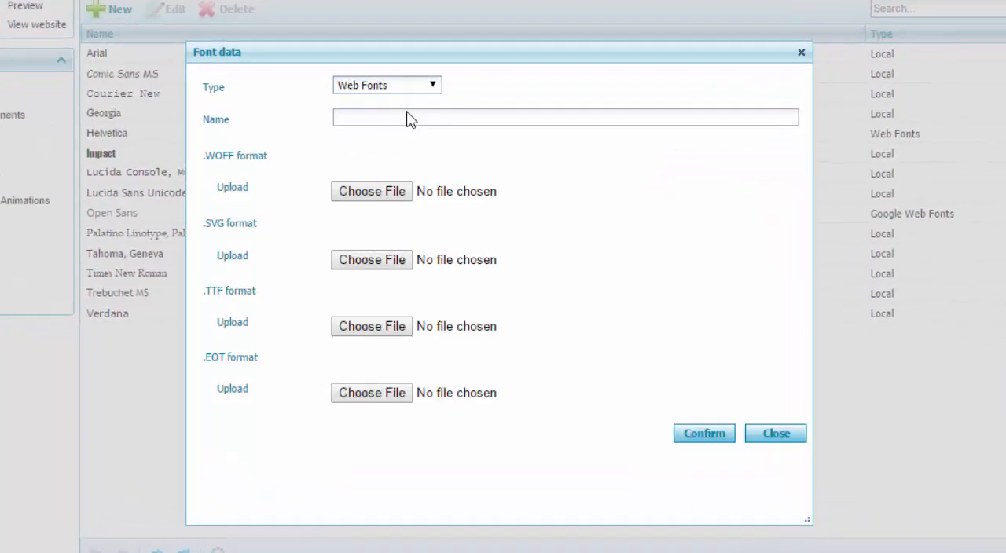
pyautogui.click(407, 117)
pyautogui.write('Champagne')
# Attach the Champagne & Limousines .ttf, .woff and .svg files and Champagne___Limousines.eot to their matching font formats
pyautogui.click(400, 326)
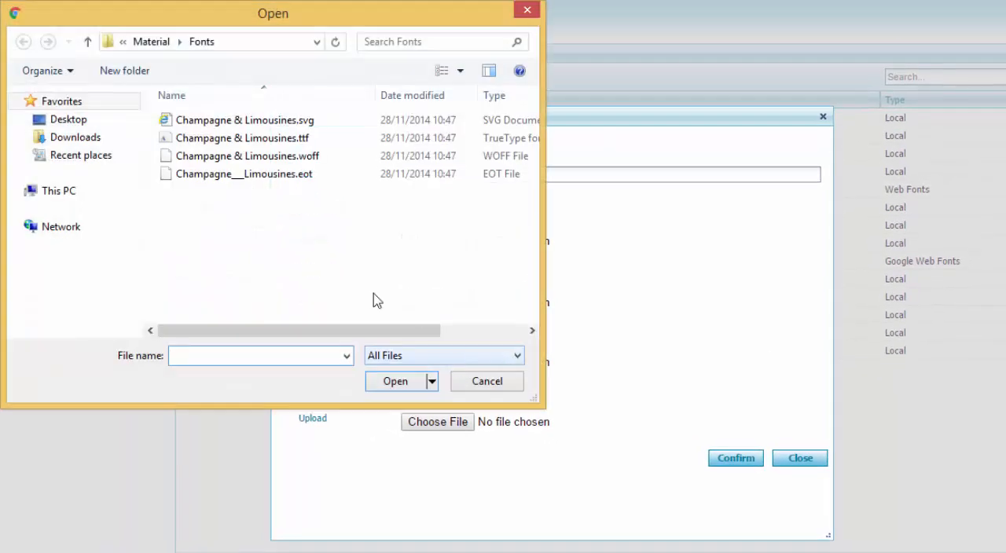
pyautogui.doubleClick(244, 137)
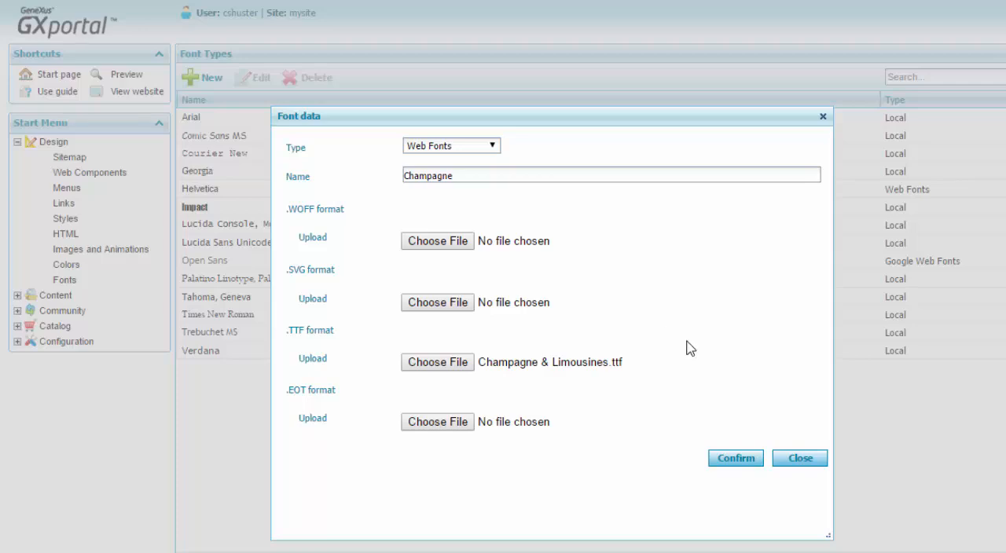
pyautogui.click(450, 247)
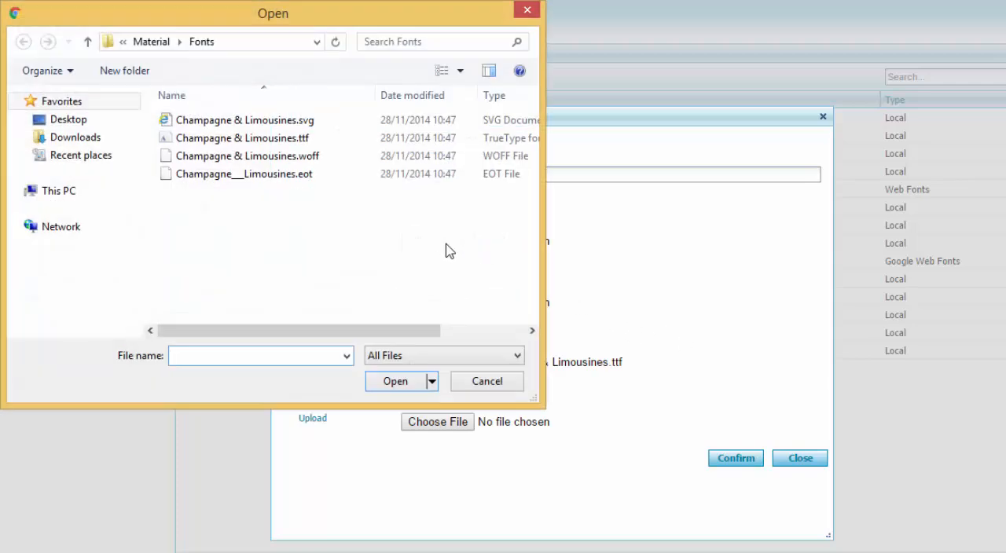
pyautogui.doubleClick(331, 165)
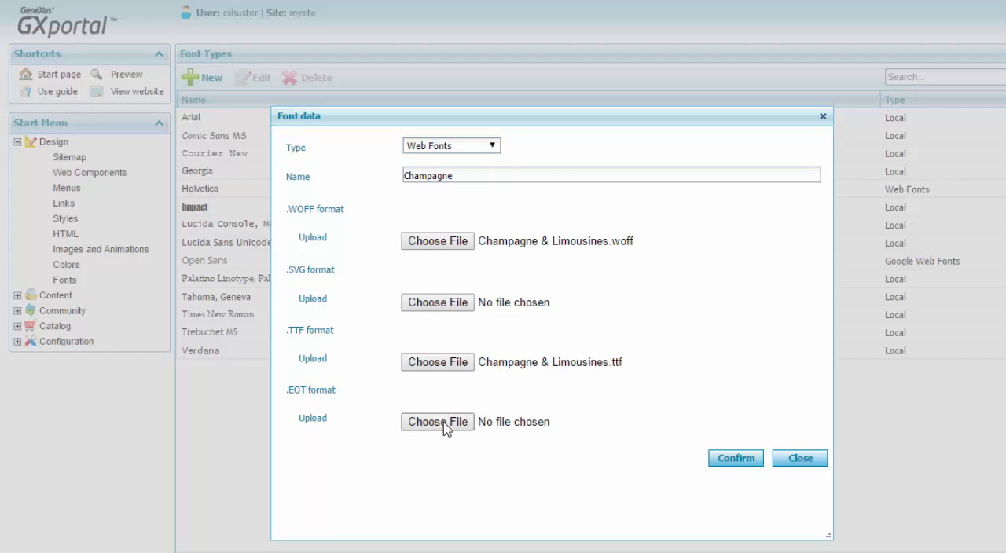
pyautogui.click(444, 423)
pyautogui.doubleClick(364, 180)
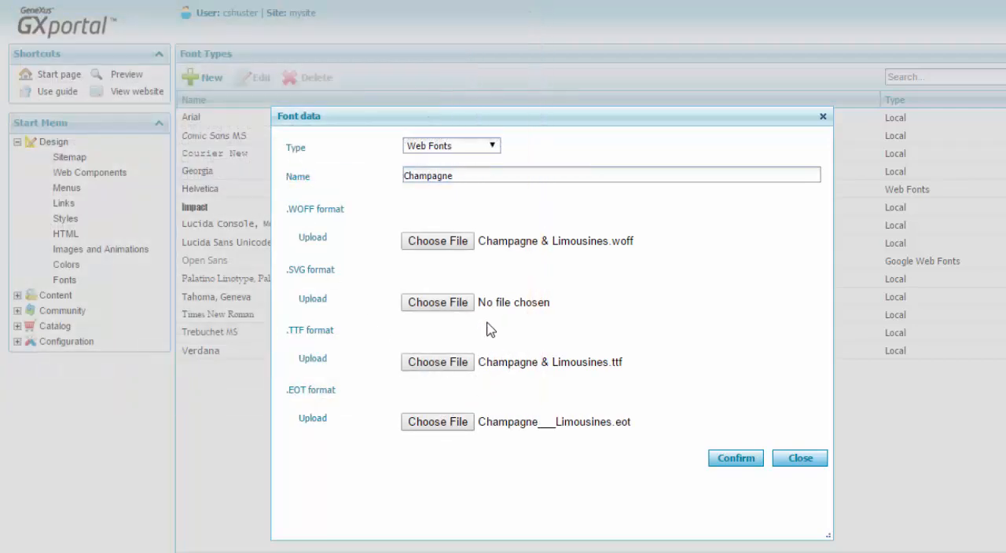
pyautogui.click(436, 304)
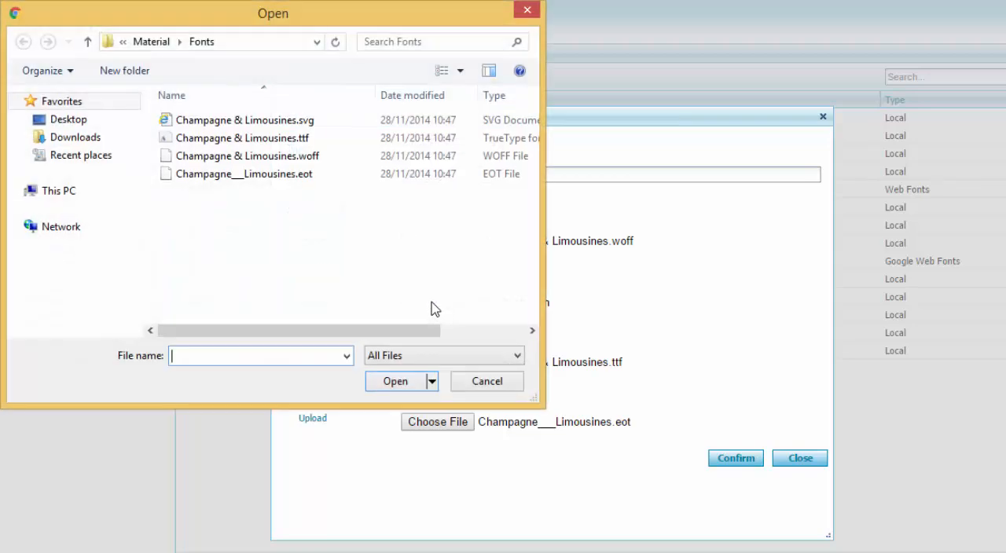
pyautogui.doubleClick(301, 126)
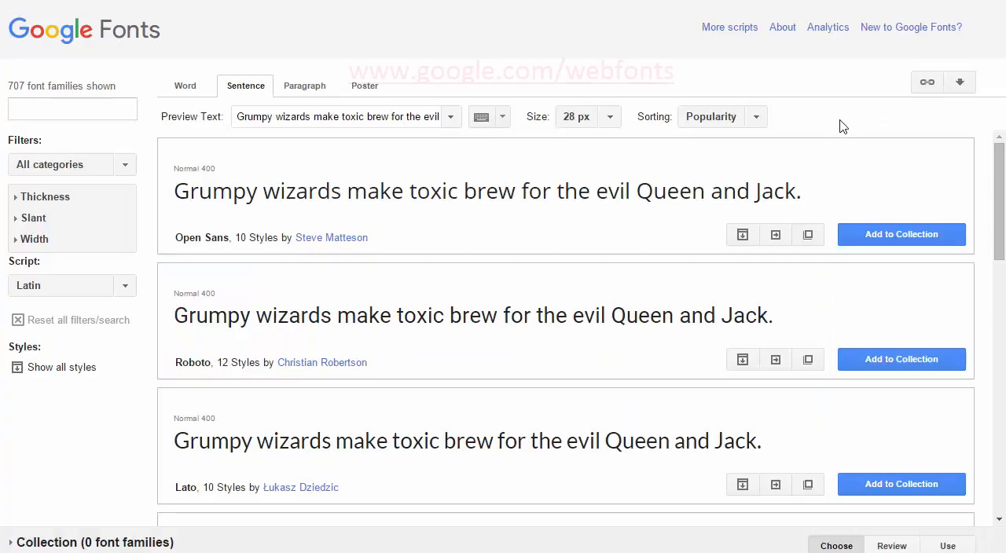
# Switch to Google Fonts, browse the font list, and open the quick-use settings of the Cuprum font
pyautogui.moveTo(1000, 196); pyautogui.dragTo(1004, 417)
pyautogui.scroll(-4, 1002, 395)
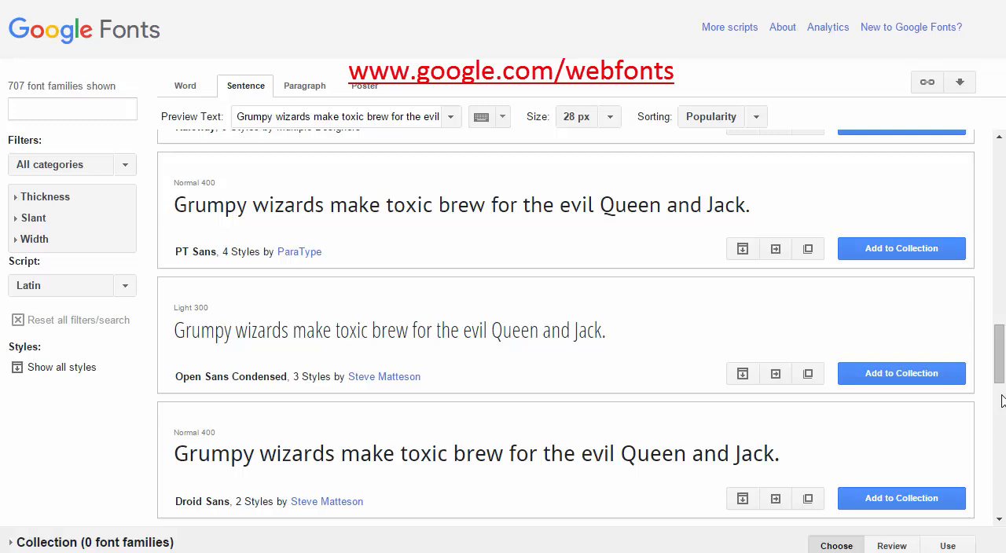
pyautogui.scroll(-15, 1002, 401)
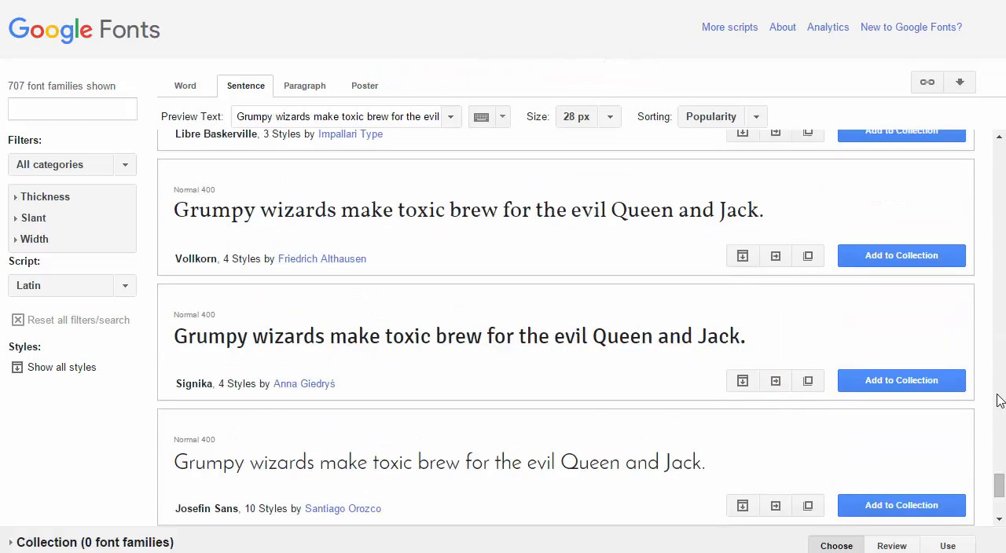
pyautogui.scroll(-7, 996, 400)
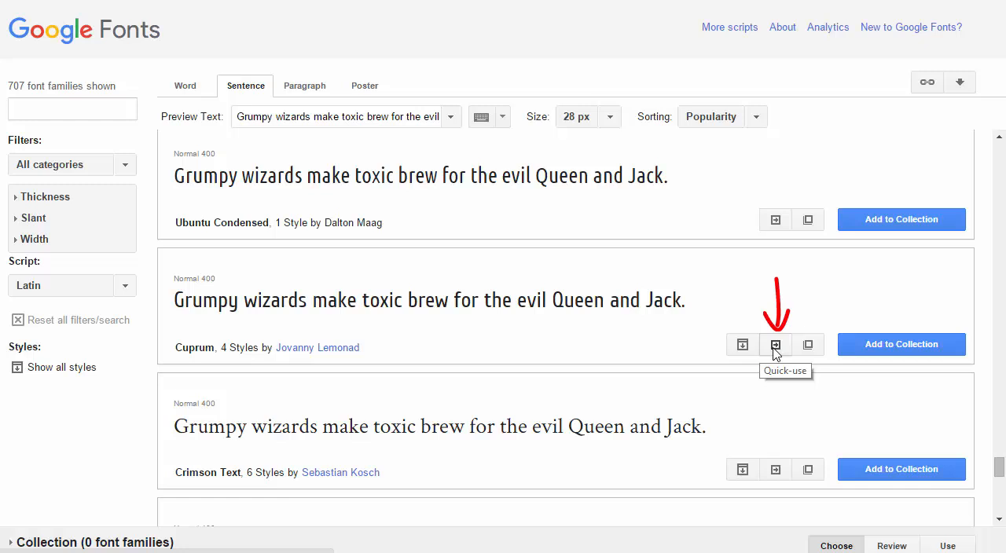
pyautogui.click(776, 346)
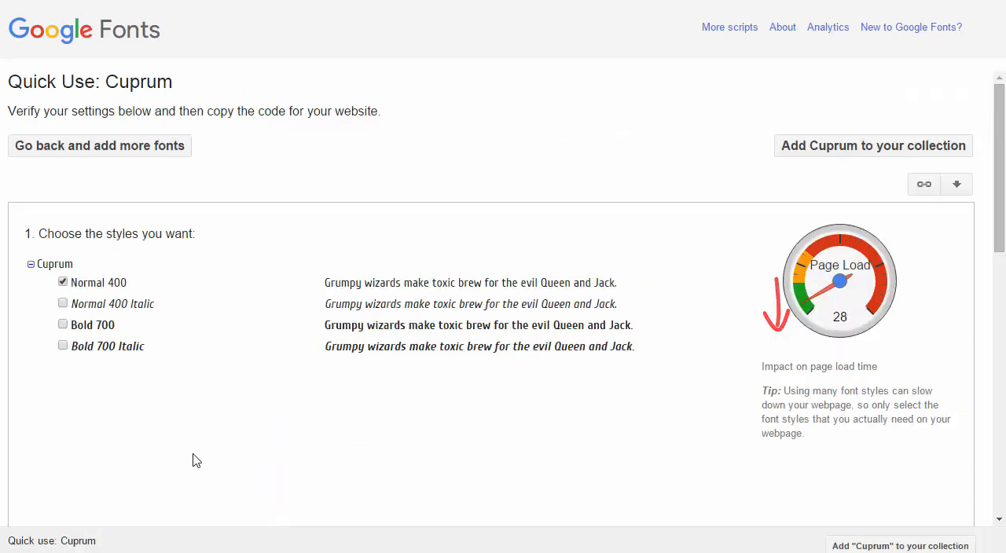
# Choose only the Bold 700 style for Cuprum and select its whole Standard embed link code for copying
pyautogui.click(63, 325)
pyautogui.click(63, 282)
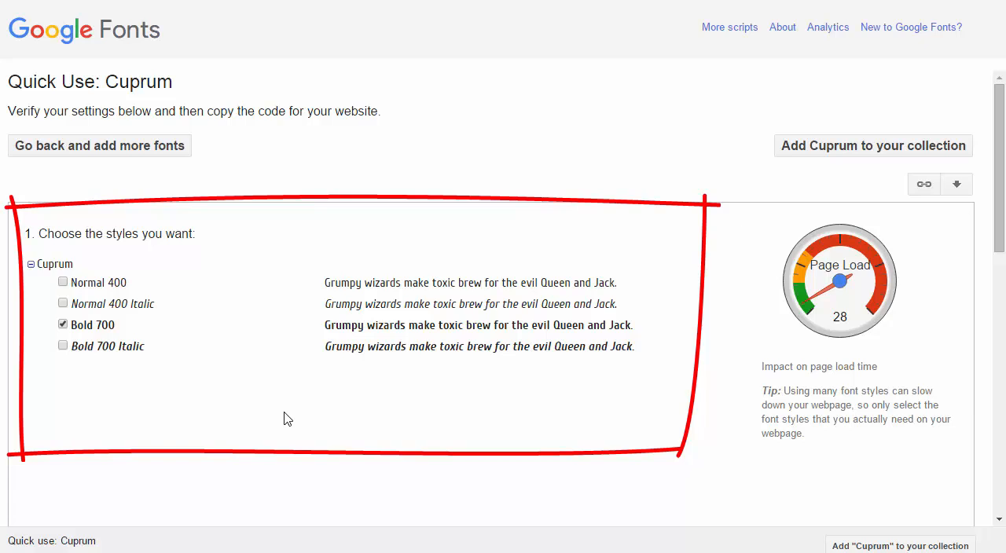
pyautogui.scroll(-1, 286, 419)
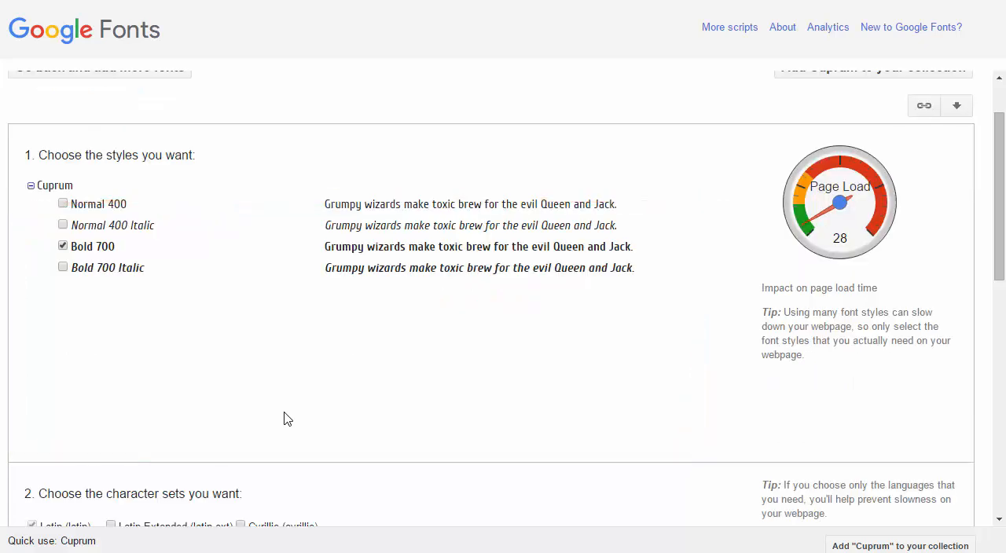
pyautogui.scroll(-1, 287, 419)
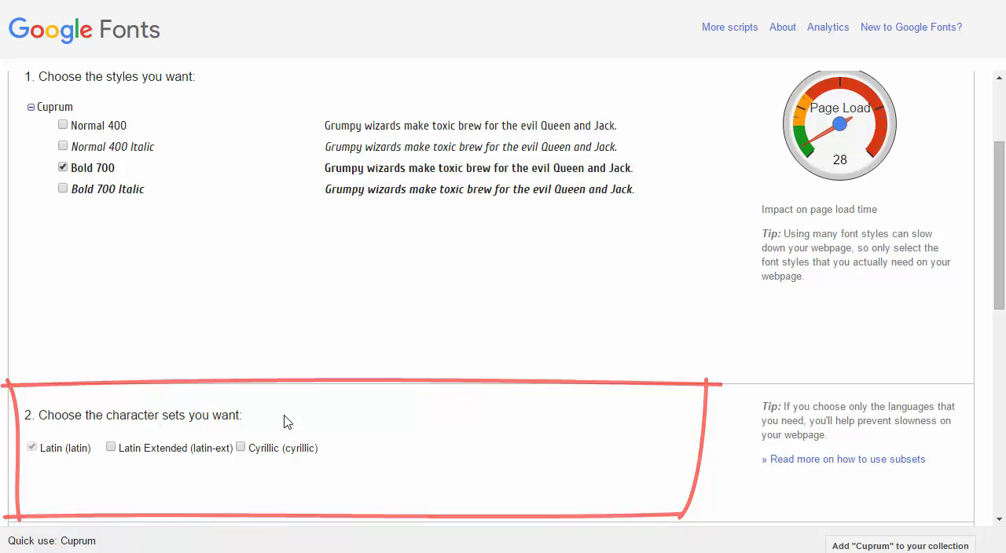
pyautogui.scroll(-3, 288, 420)
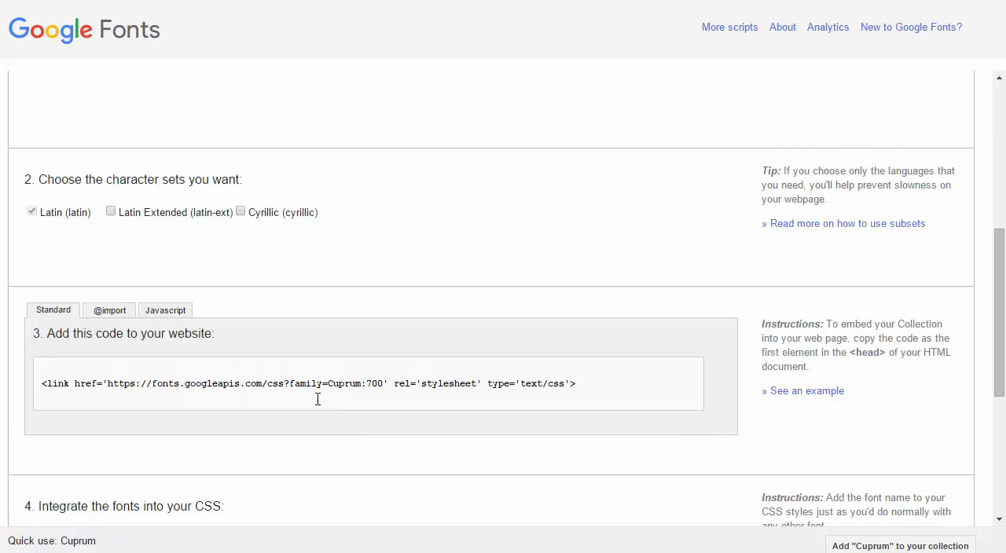
pyautogui.moveTo(576, 385); pyautogui.dragTo(28, 385)
pyautogui.hotkey('ctrl', 'c')
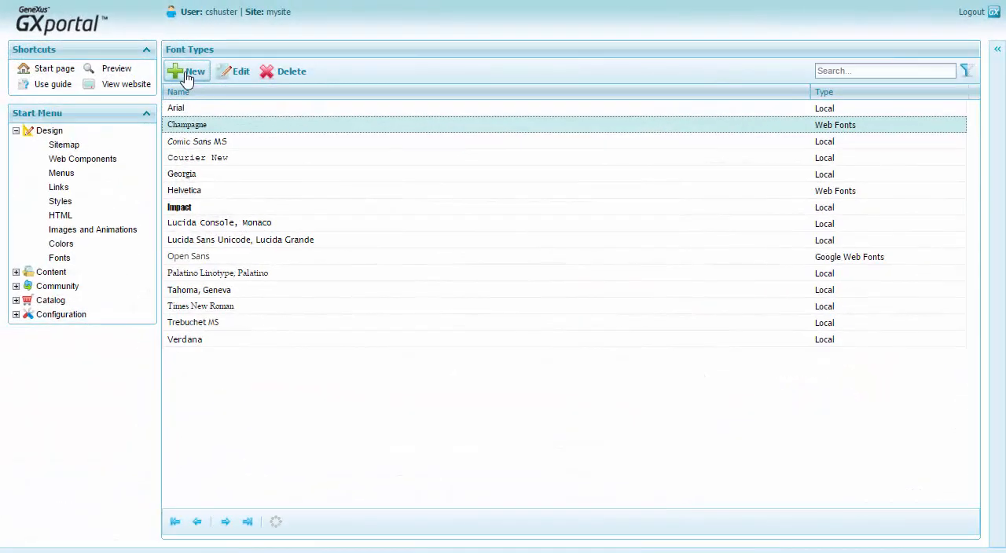
# In GXportal, start a new font of type Google Web Fonts with the name Cuprum Bold 700
pyautogui.click(187, 77)
pyautogui.click(454, 133)
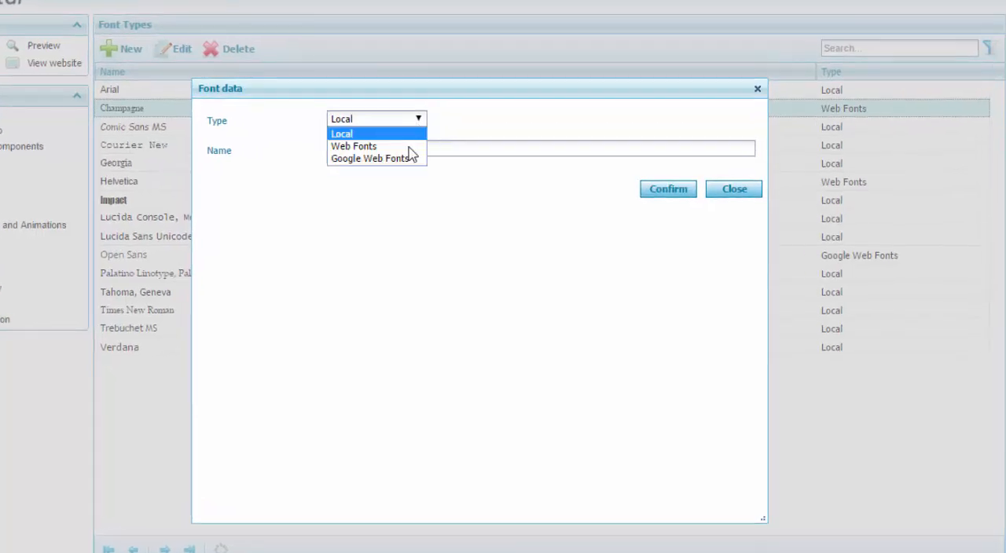
pyautogui.click(410, 160)
pyautogui.click(408, 150)
pyautogui.write('Cuprum Bo')
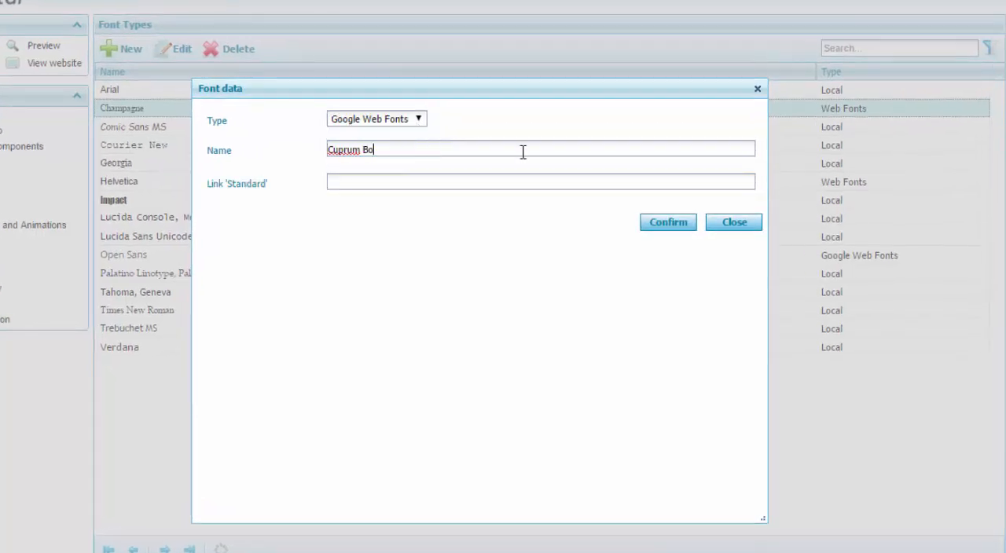
pyautogui.write('ld 700')
# Paste the copied Cuprum:700 stylesheet link as the font's Standard link, save the font, and select it in the list
pyautogui.click(512, 183)
pyautogui.hotkey('ctrl', 'v')
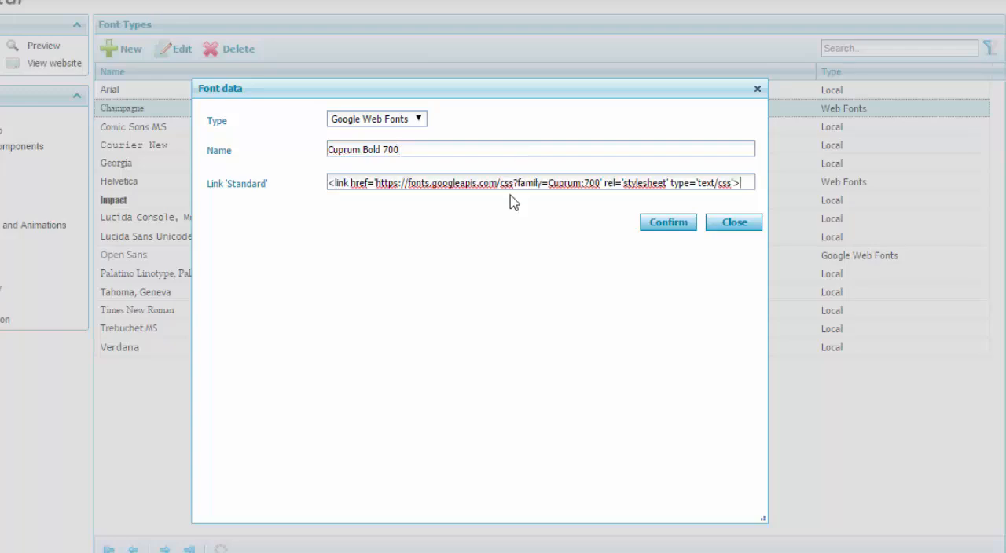
pyautogui.click(666, 225)
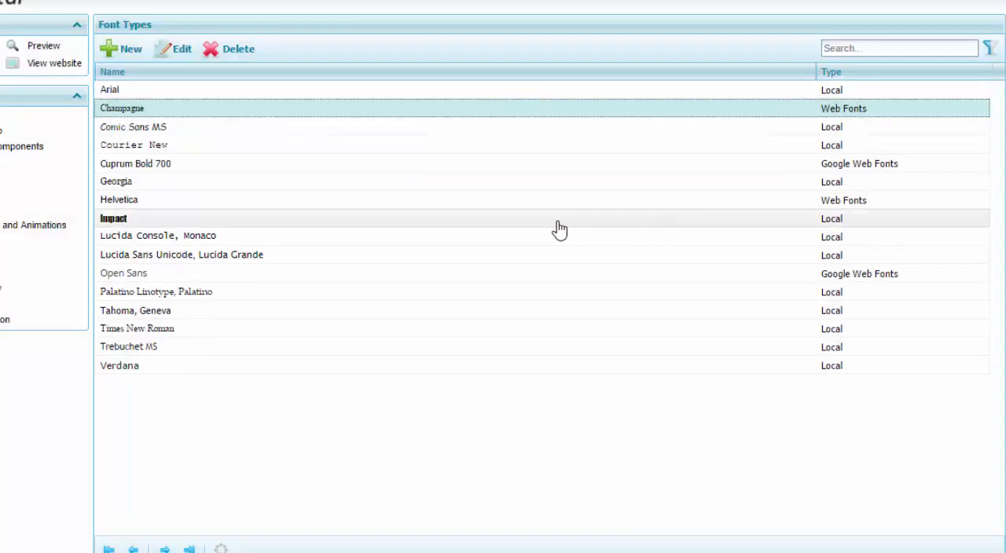
pyautogui.click(179, 168)
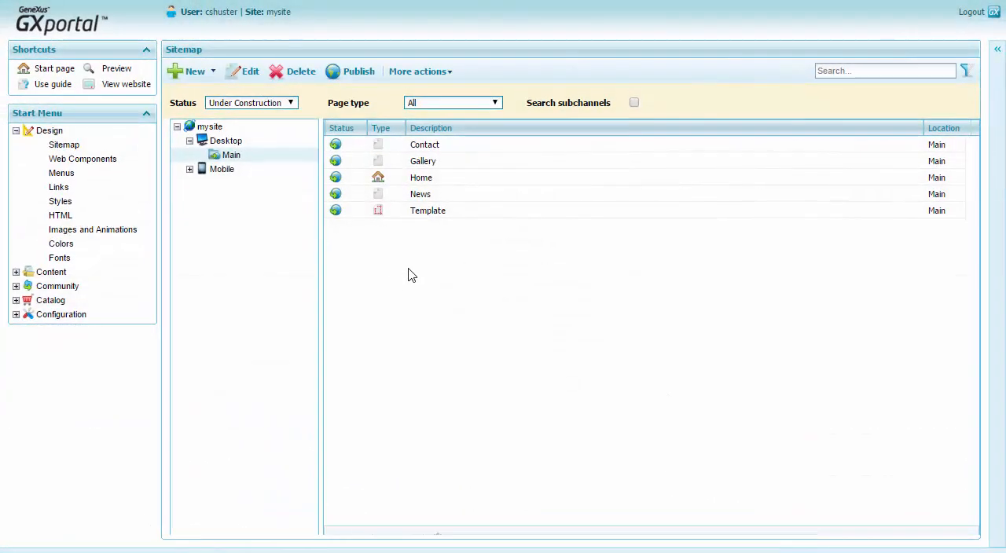
# Open the Template page of the Main channel in page design and pin all of its GXportlets
pyautogui.click(409, 213)
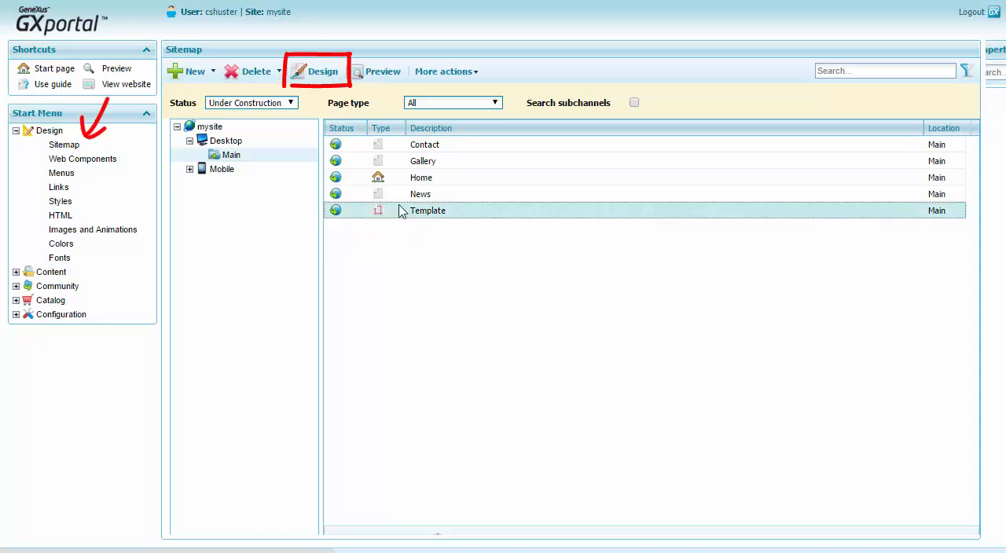
pyautogui.click(323, 72)
pyautogui.click(158, 255)
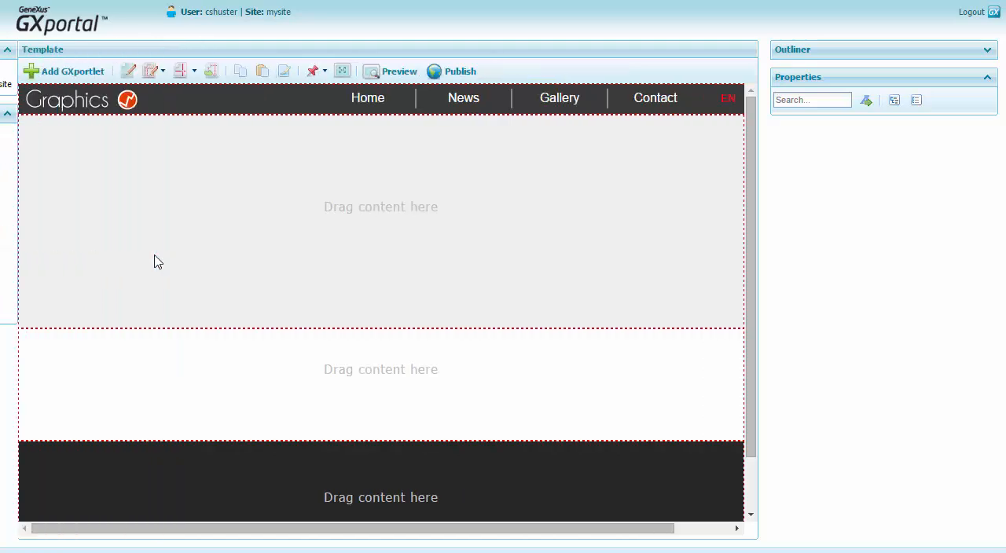
pyautogui.click(324, 72)
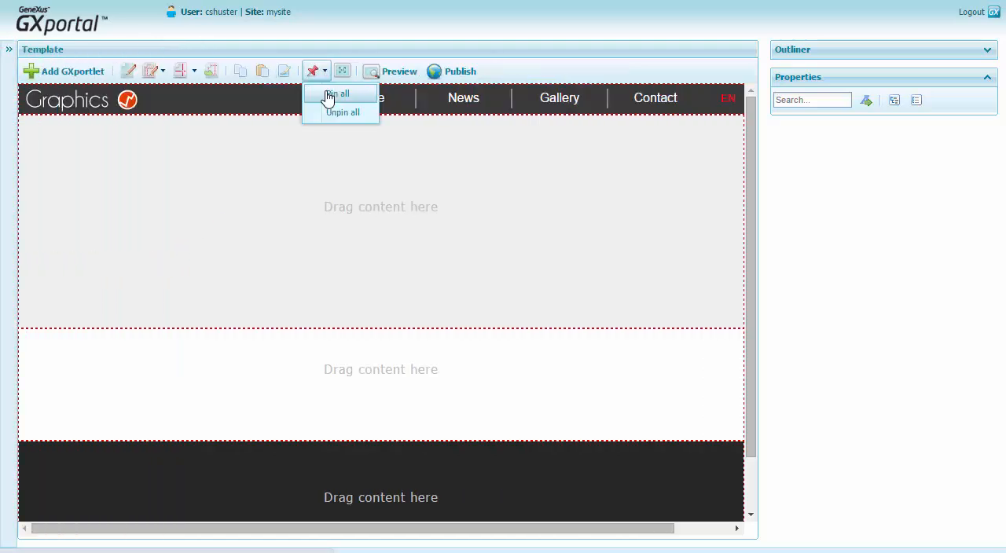
pyautogui.click(334, 93)
# Set the options font of the Home–News–Gallery–Contact menu in the template header to Champagne
pyautogui.click(361, 91)
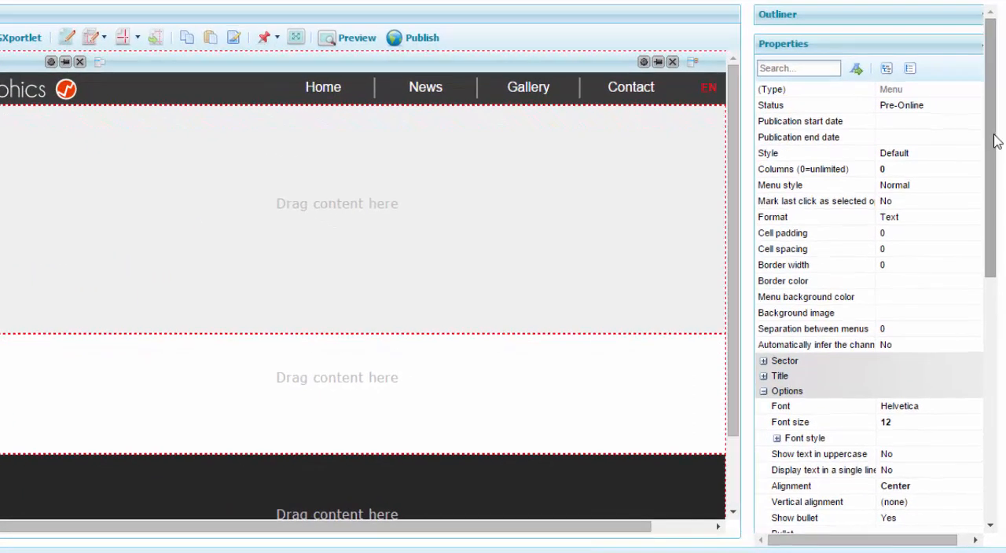
pyautogui.scroll(-5, 979, 243)
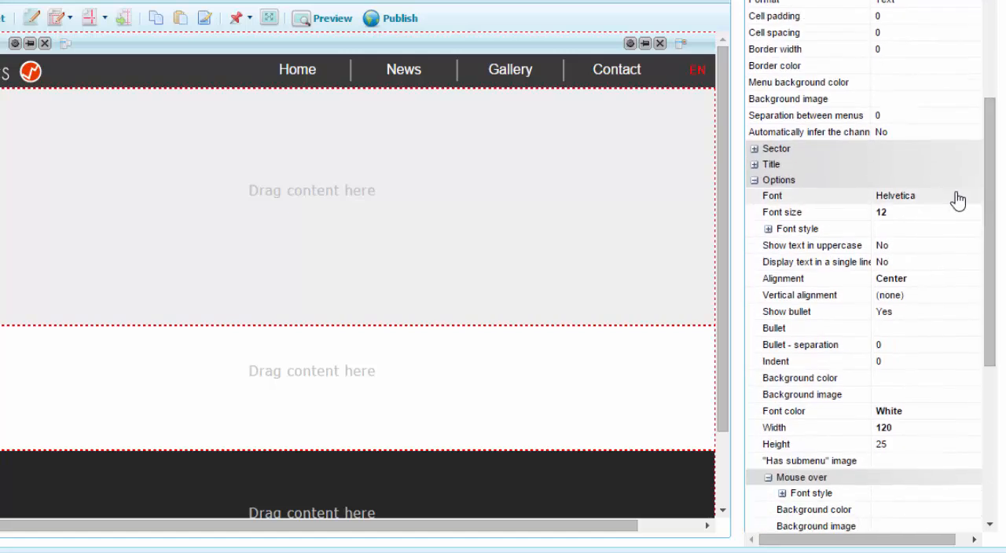
pyautogui.click(963, 197)
pyautogui.click(986, 196)
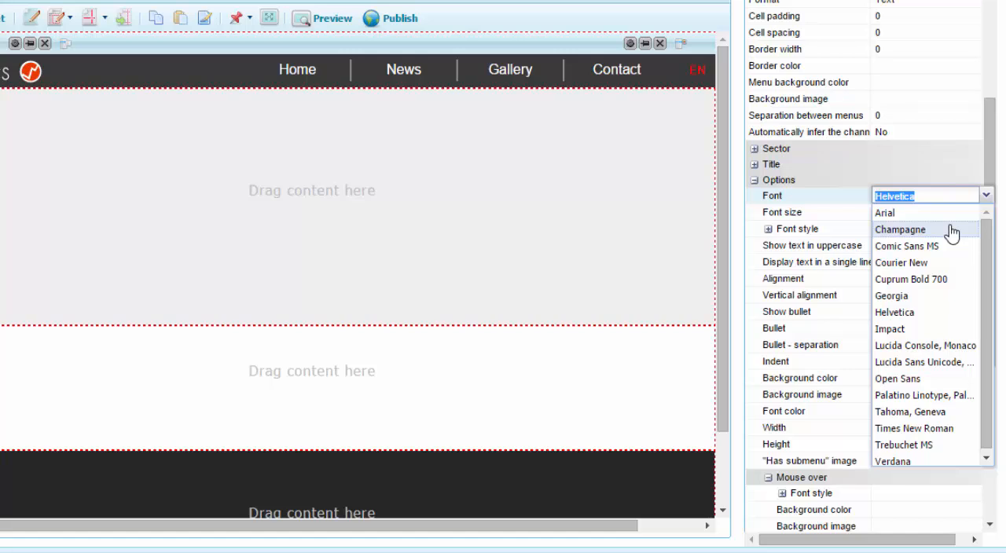
pyautogui.click(950, 231)
pyautogui.click(954, 222)
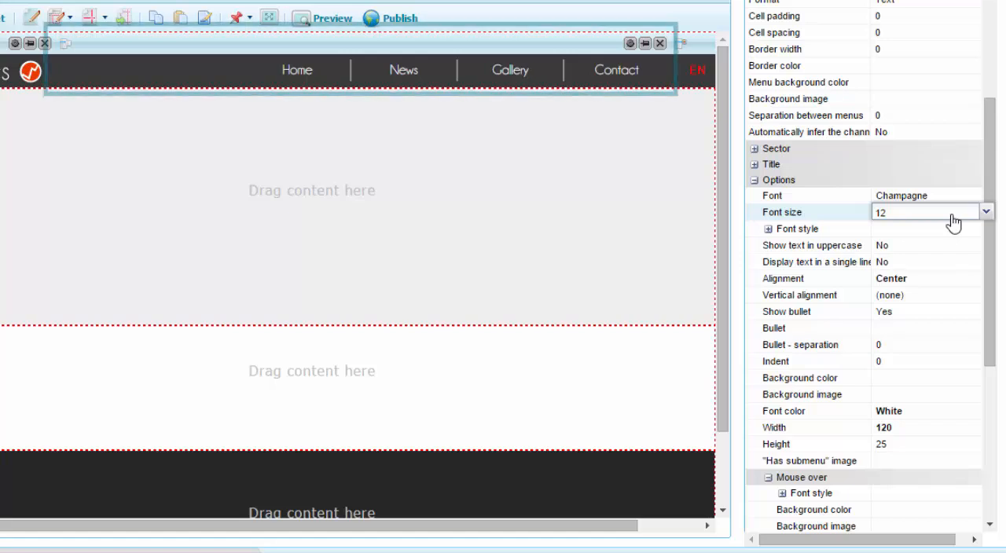
pyautogui.click(941, 197)
# Set the options font of the EN/ES languages menu in the template header to Champagne
pyautogui.click(692, 45)
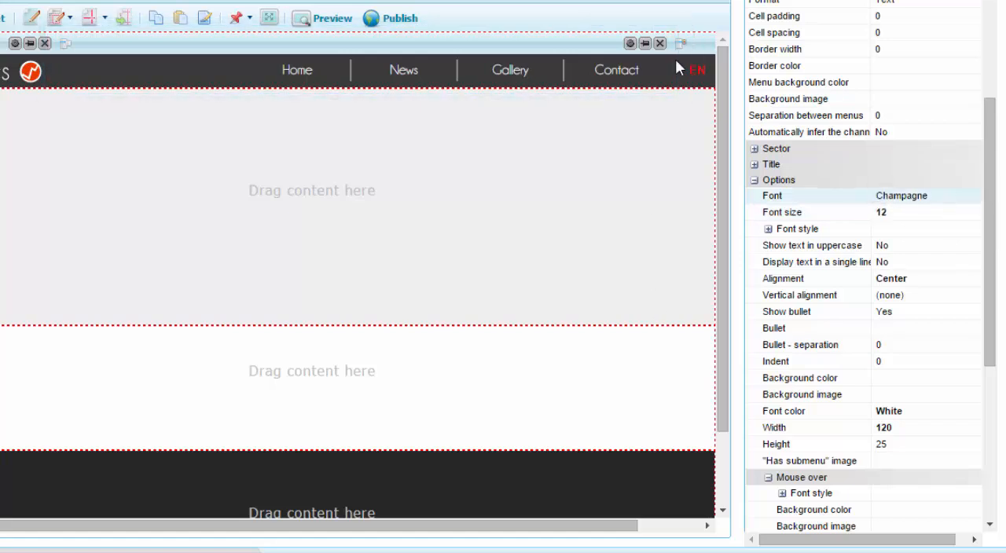
pyautogui.click(675, 63)
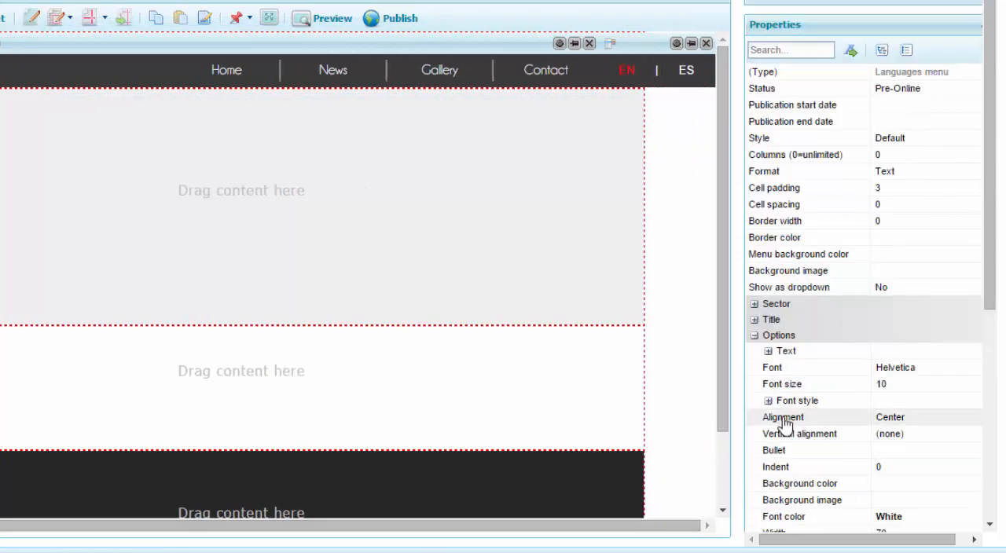
pyautogui.scroll(-3, 990, 269)
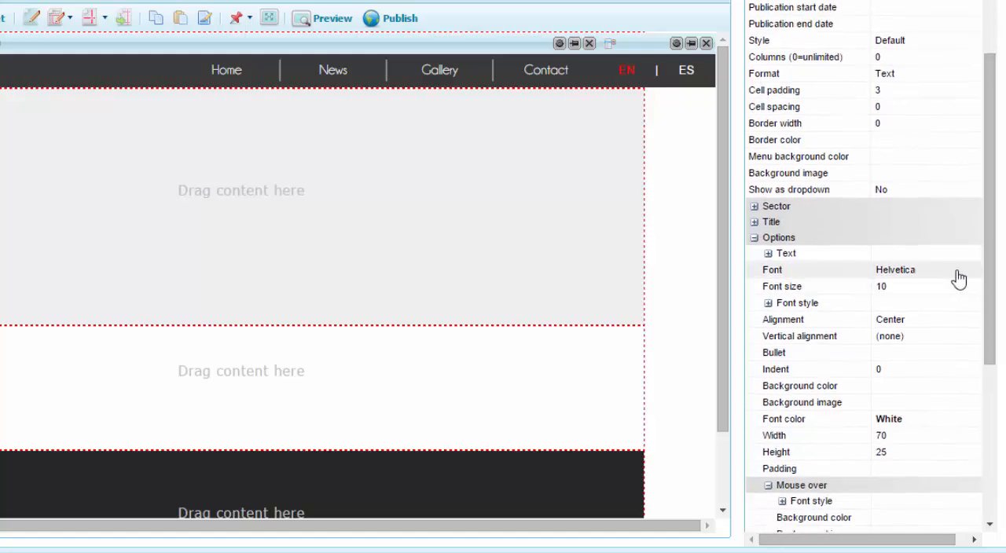
pyautogui.click(963, 271)
pyautogui.click(985, 270)
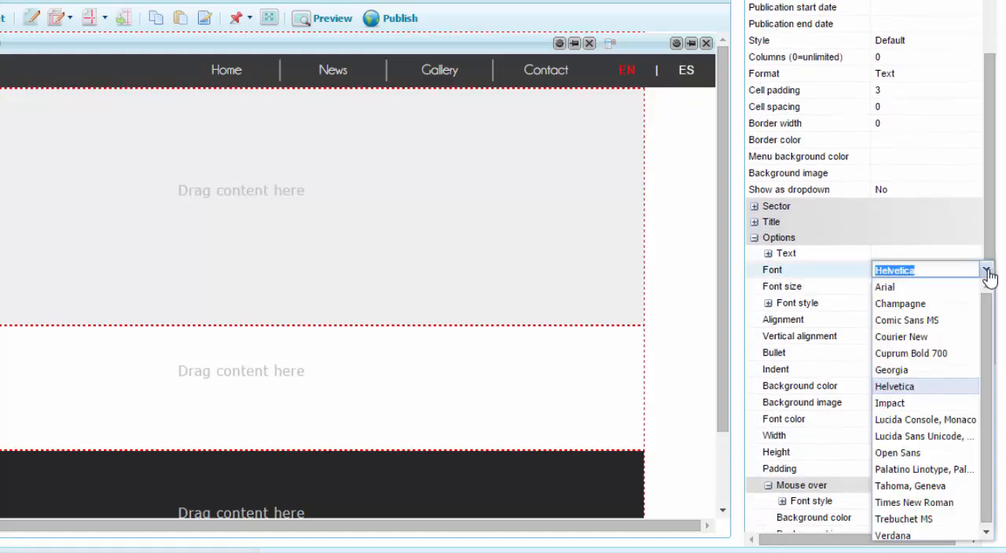
pyautogui.click(936, 305)
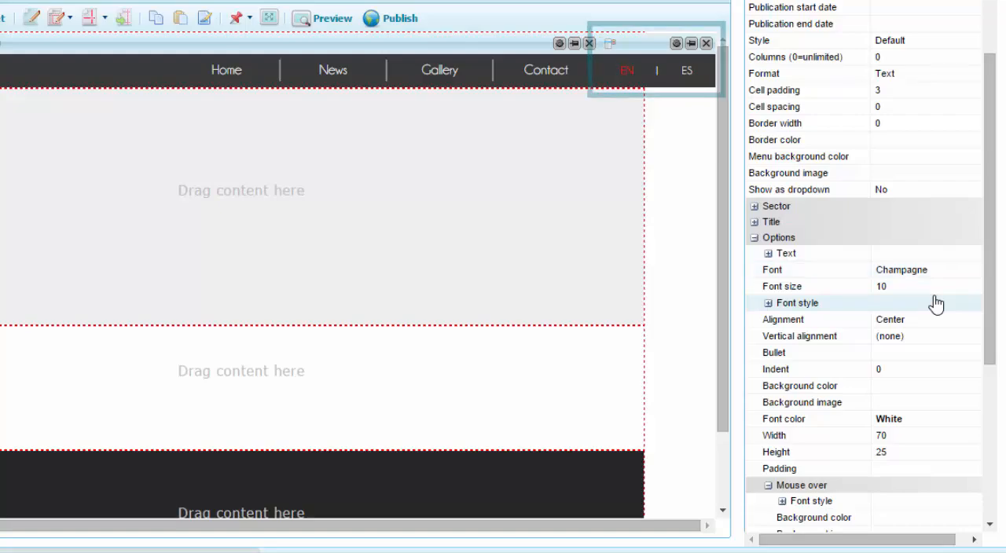